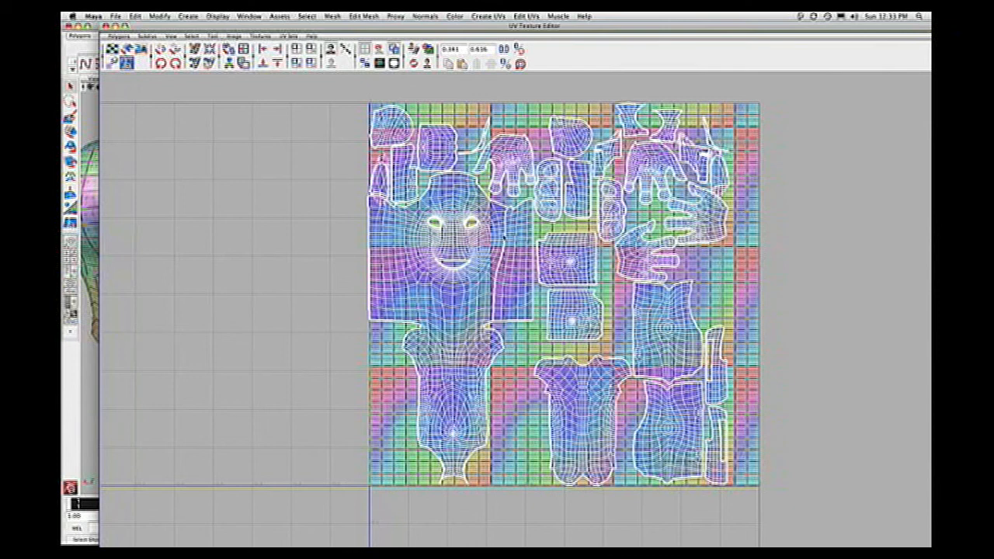
right_drag(510, 287, 525, 288)
ctrl+right_drag(528, 296, 552, 282)
key(y)
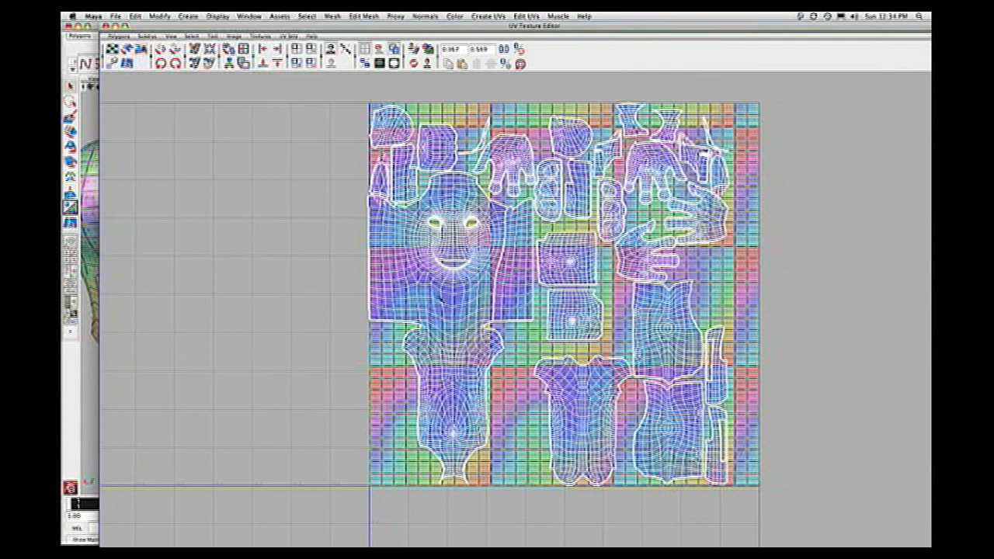
ctrl+right_click(516, 278)
ctrl+right_drag(517, 278, 534, 267)
Move the UV Texture Editor out of the way and examine the texture seam on the back of the character's head.
drag(275, 27, 755, 44)
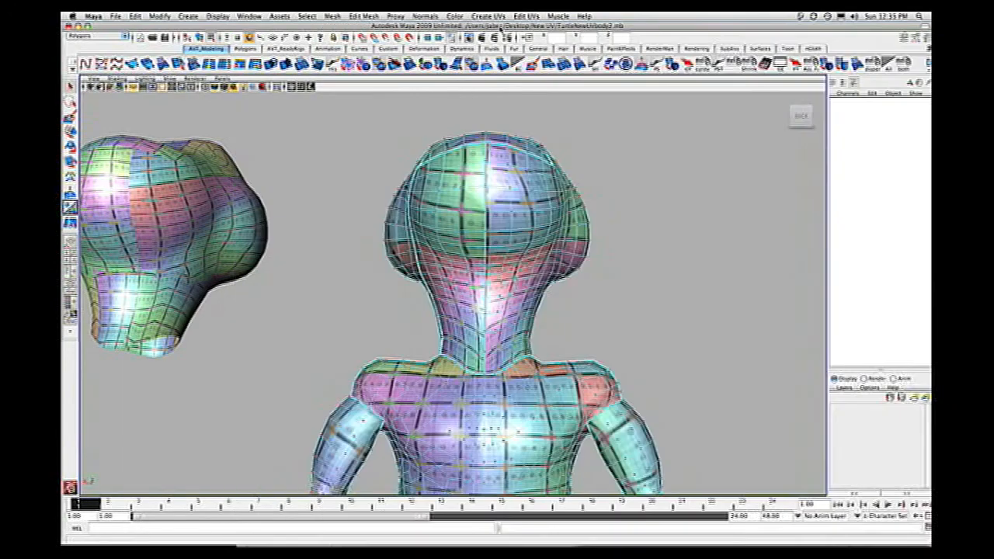
alt+drag(621, 155, 590, 201)
alt+right_drag(590, 202, 636, 233)
alt+drag(554, 221, 512, 188)
alt+drag(603, 277, 499, 224)
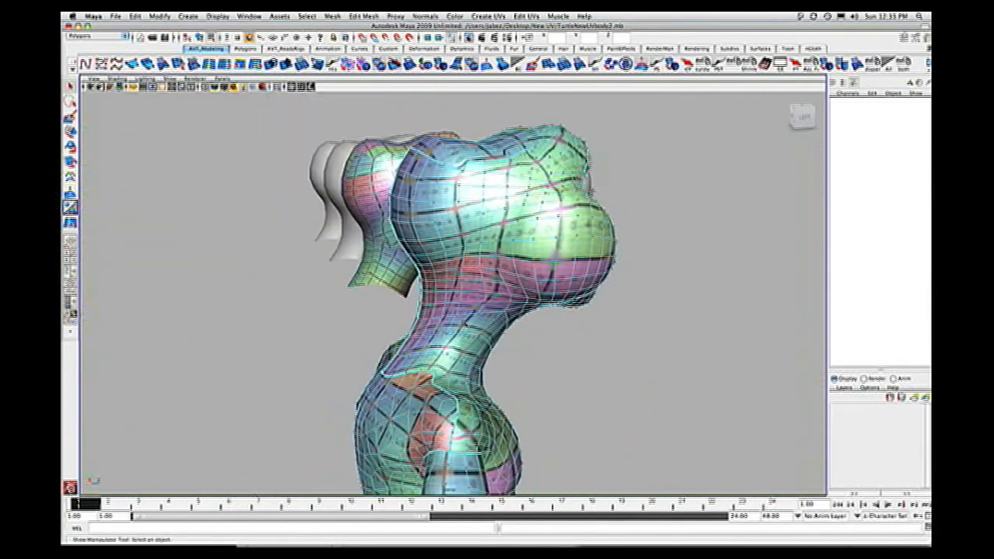
alt+drag(543, 259, 519, 236)
alt+drag(534, 200, 473, 203)
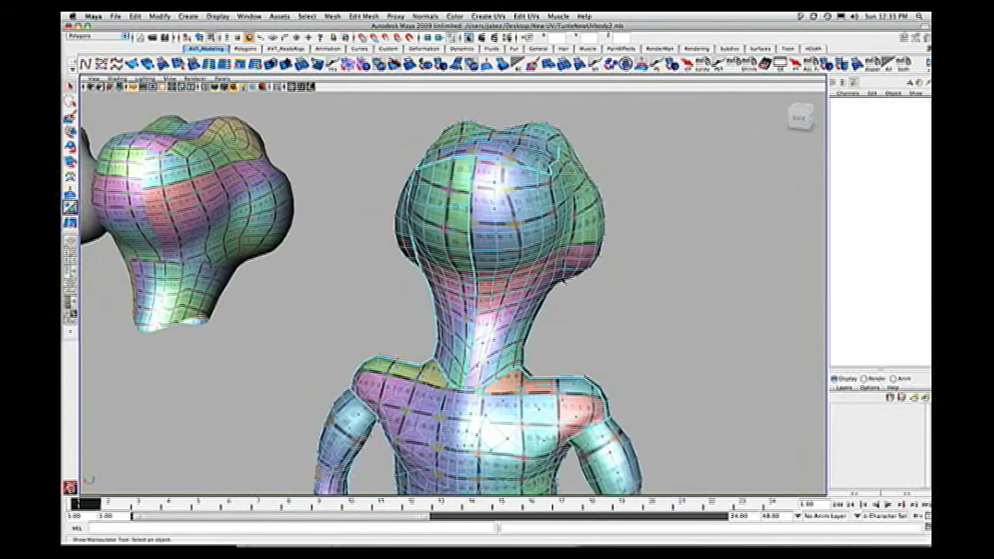
Place the UV Texture Editor beside the model and inspect the checker texture on the head and neck from behind and in front.
drag(931, 39, 698, 41)
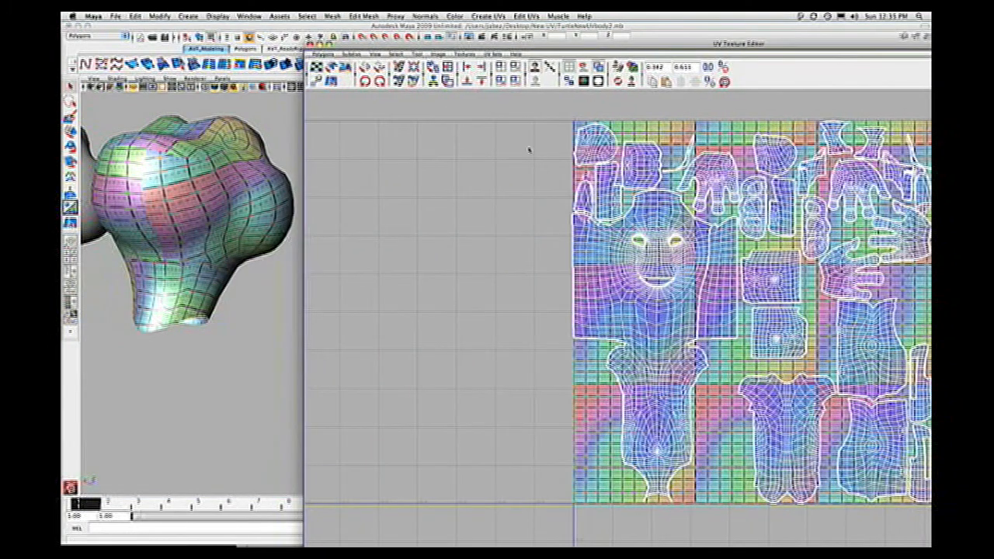
drag(544, 44, 860, 57)
alt+drag(443, 240, 544, 252)
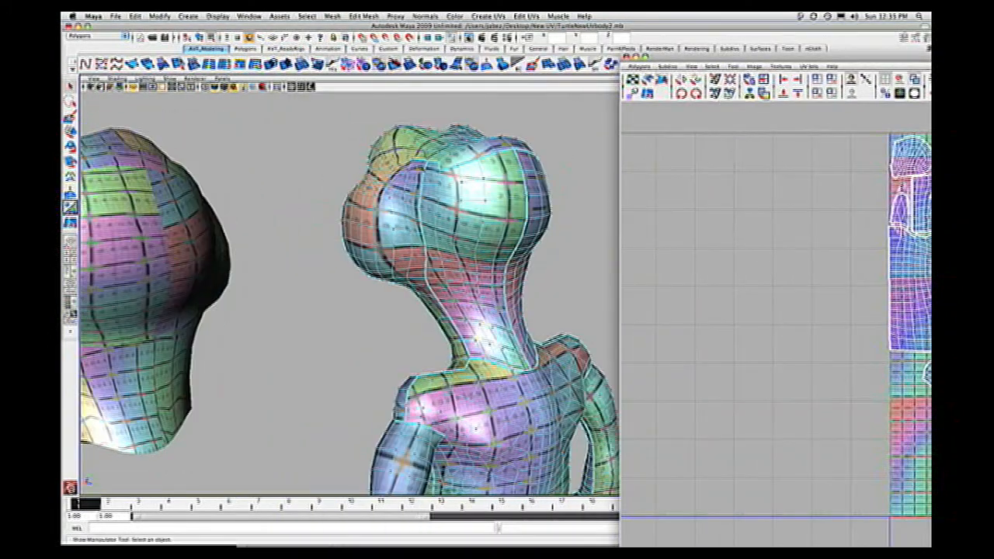
alt+drag(540, 293, 458, 298)
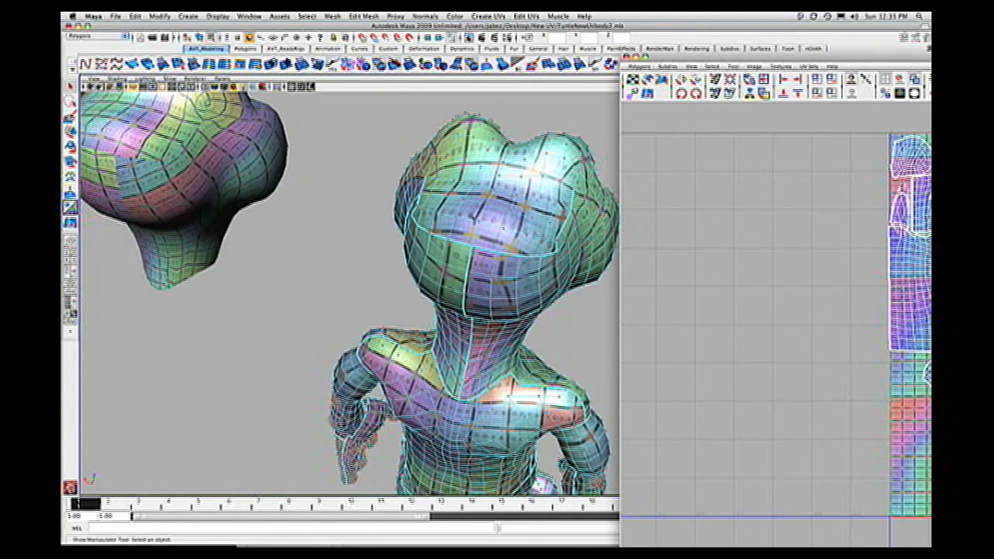
alt+drag(537, 243, 527, 190)
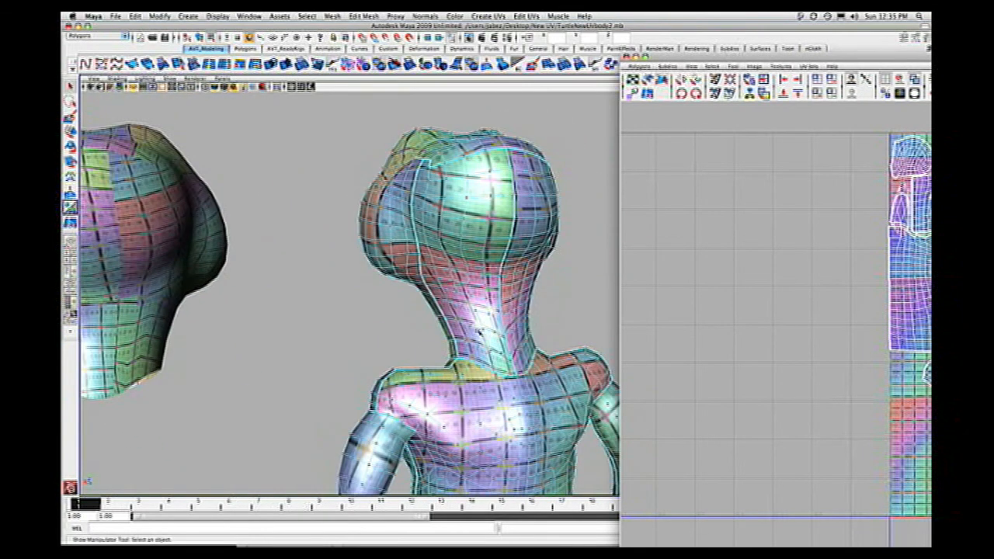
mouse_move(484, 285)
alt+mouse_down()
mouse_move(578, 286)
mouse_move(493, 281)
alt+mouse_up()
alt+middle_drag(493, 281, 424, 228)
alt+drag(510, 374, 657, 340)
alt+right_drag(657, 340, 616, 334)
alt+drag(615, 334, 588, 338)
alt+middle_drag(588, 339, 480, 346)
alt+right_drag(480, 346, 526, 340)
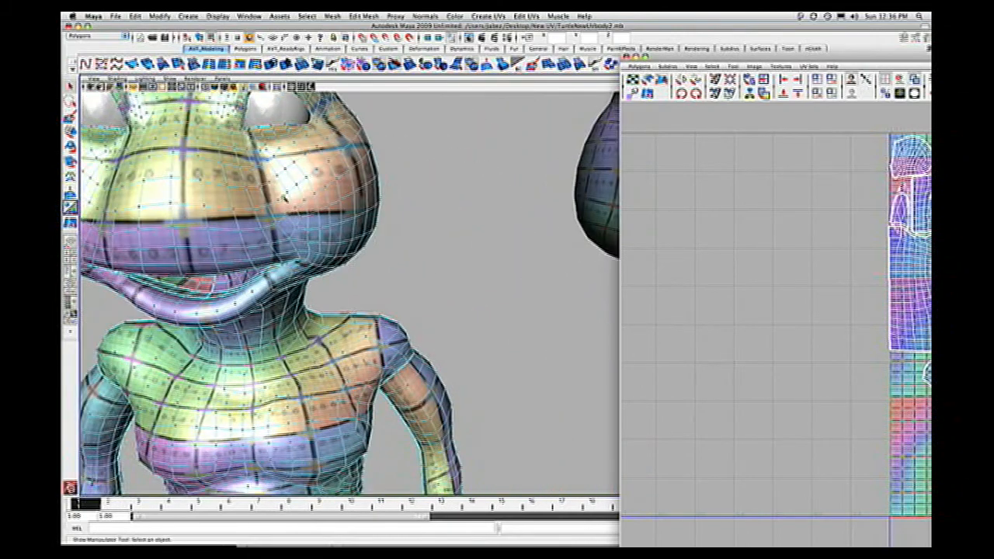
alt+right_drag(285, 199, 221, 201)
Arrange the UV Texture Editor side by side with the viewport and frame the full UV layout in it.
drag(697, 56, 320, 64)
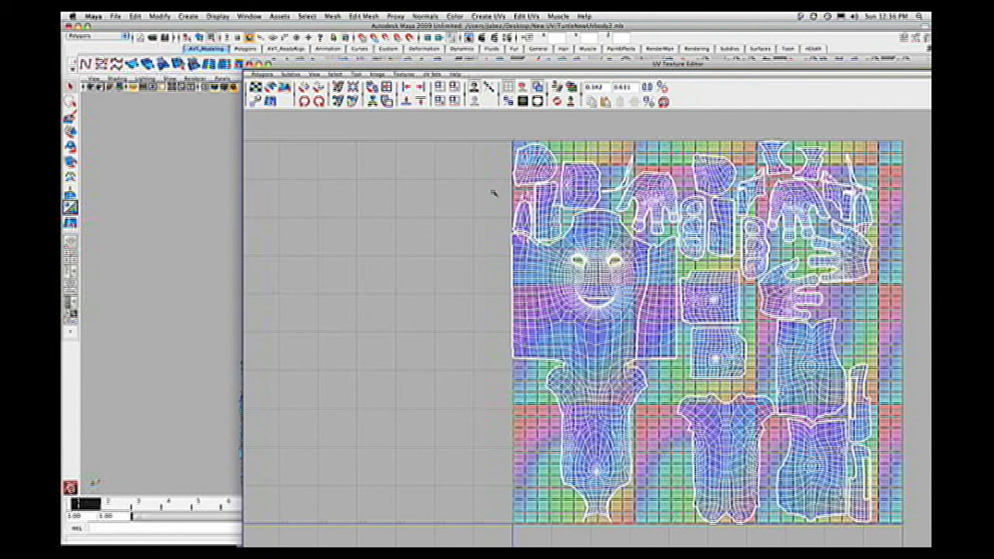
drag(425, 68, 682, 49)
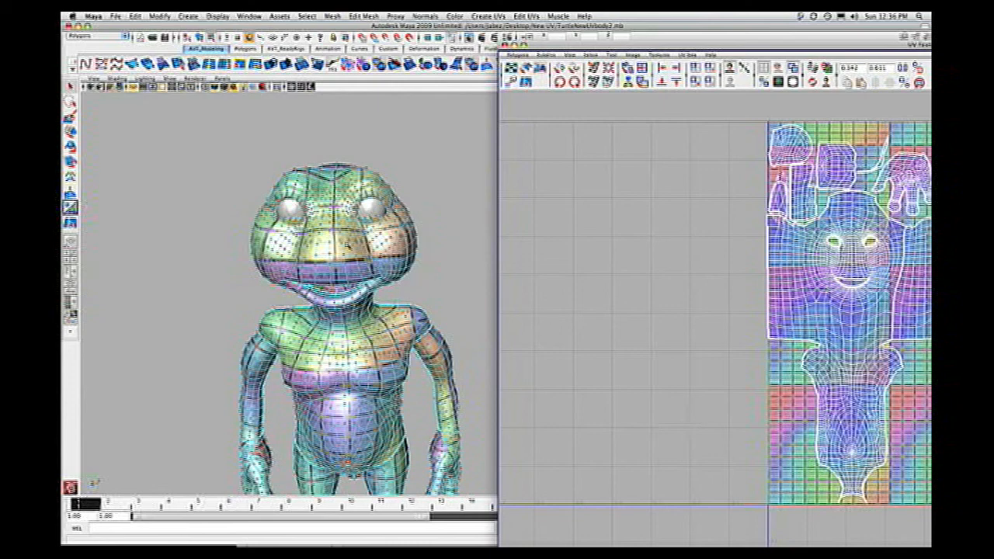
alt+middle_drag(759, 195, 610, 191)
alt+right_drag(831, 244, 786, 265)
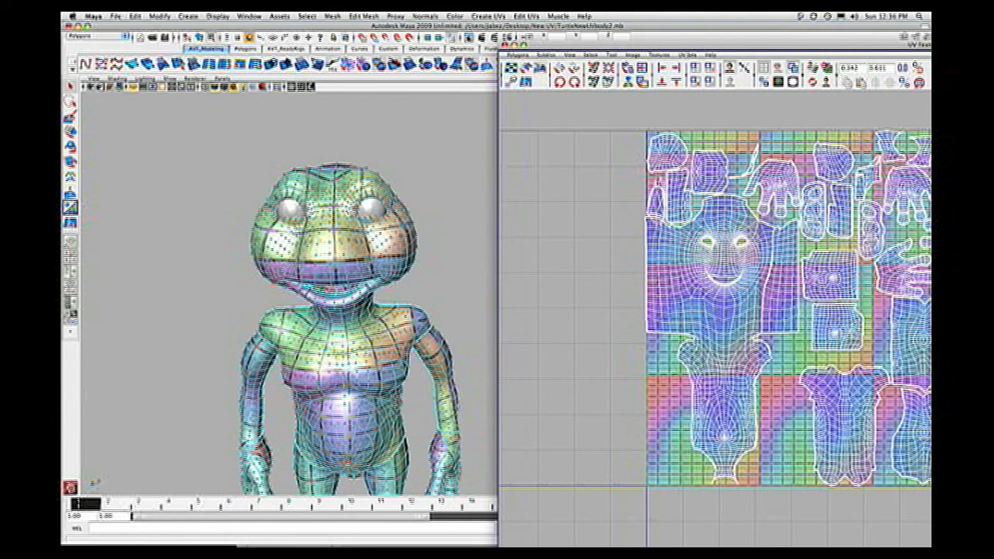
Select the separate textured head beside the character and compare its UV layout with the body's.
alt+drag(434, 283, 361, 285)
alt+middle_drag(428, 278, 305, 301)
alt+drag(389, 299, 413, 234)
click(412, 236)
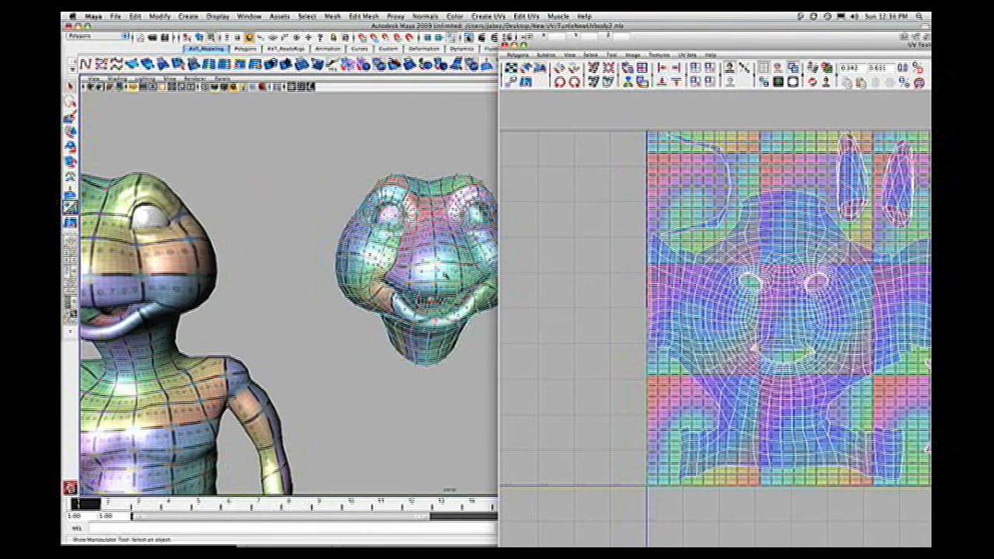
alt+middle_drag(587, 257, 466, 245)
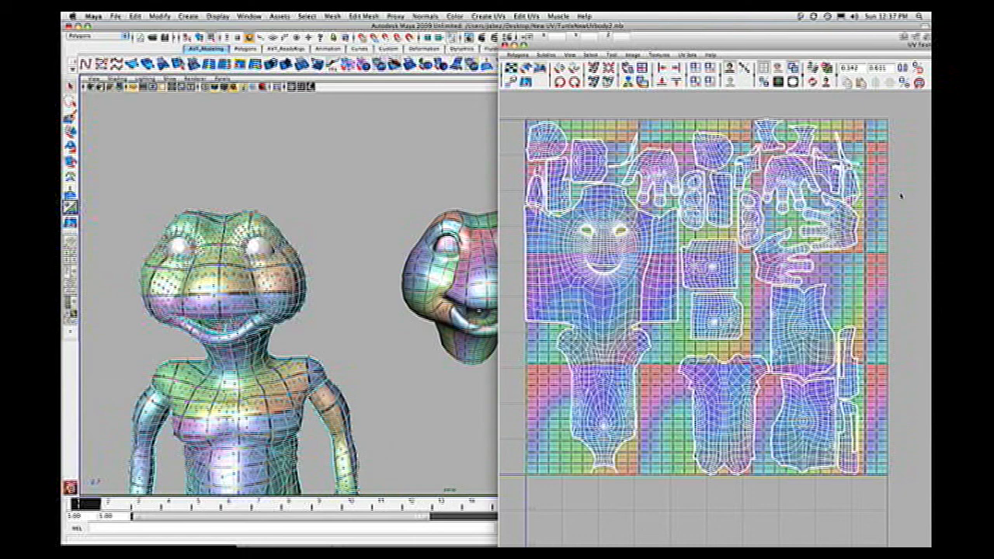
Examine the body's UV layout within the textured square and the empty quadrants around it.
scroll(902, 179, down, 3)
alt+middle_drag(506, 285, 608, 215)
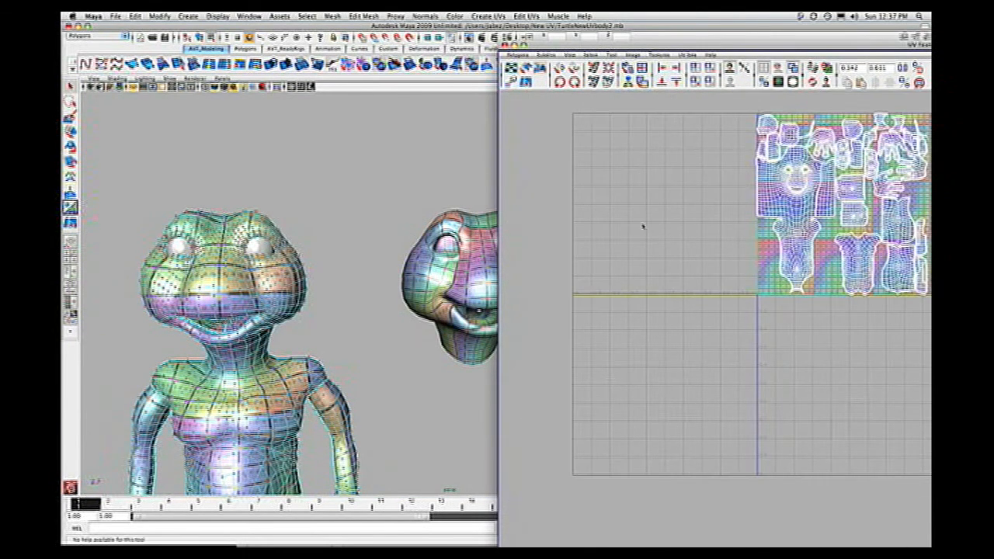
alt+middle_drag(857, 368, 632, 341)
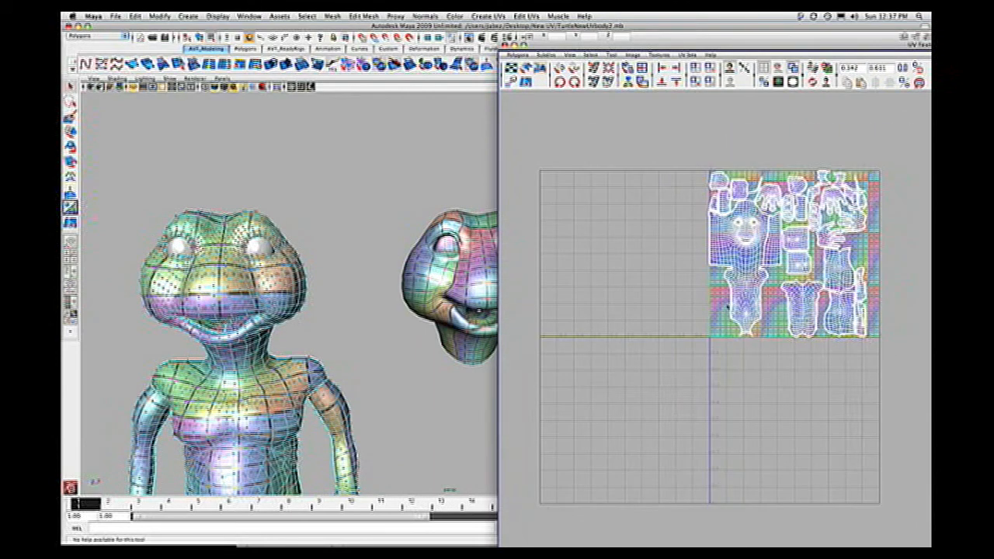
alt+right_drag(726, 306, 787, 401)
alt+middle_drag(787, 402, 616, 392)
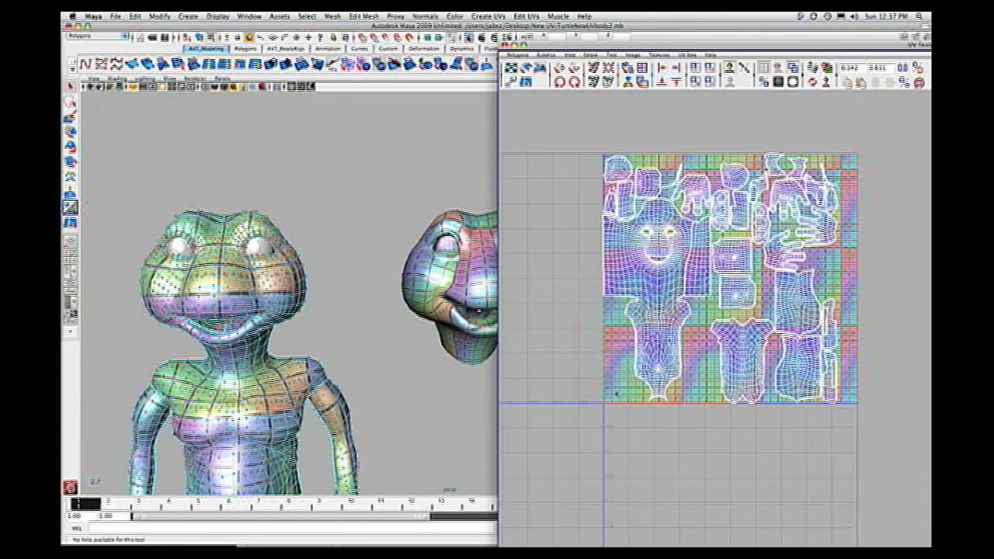
alt+right_drag(606, 408, 525, 388)
alt+middle_drag(526, 388, 559, 275)
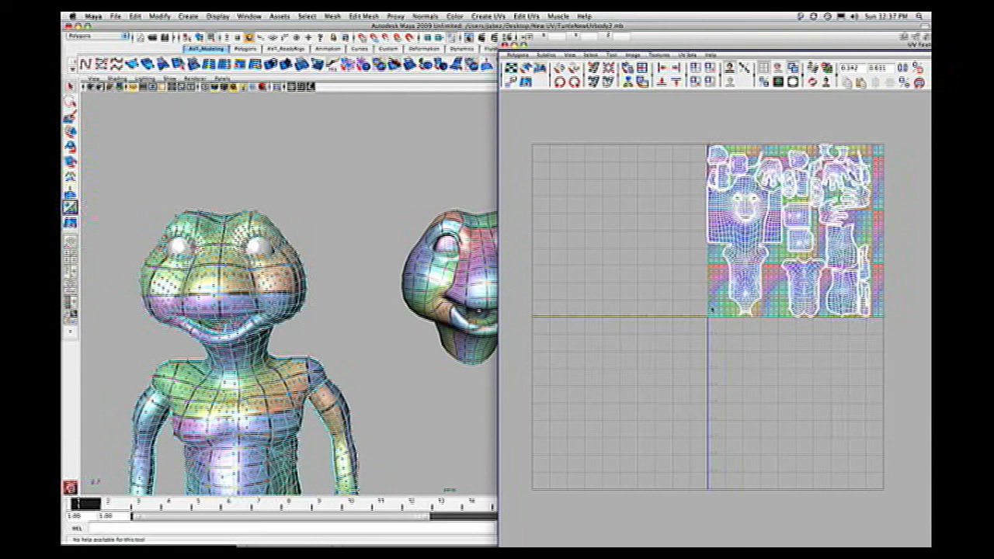
scroll(714, 289, up, 3)
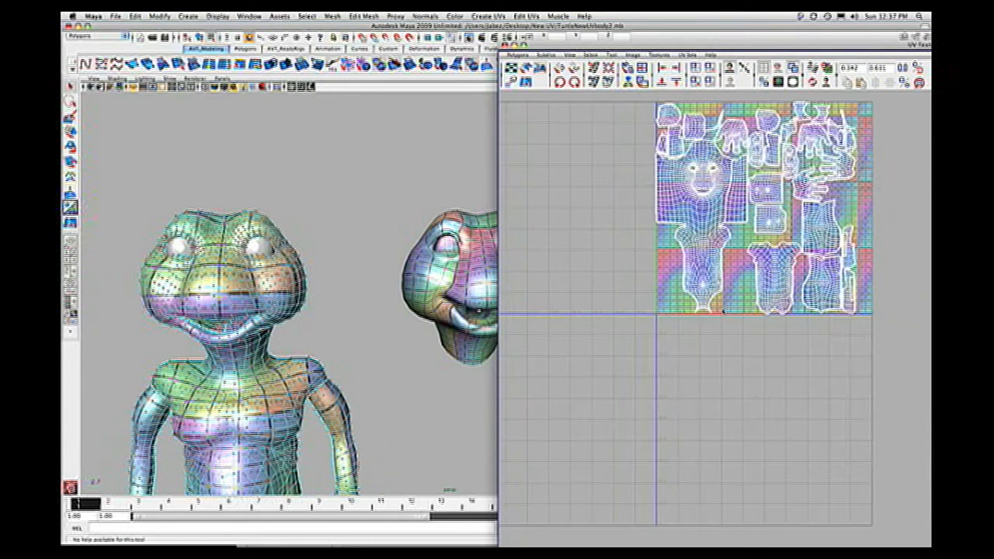
alt+middle_drag(691, 190, 672, 200)
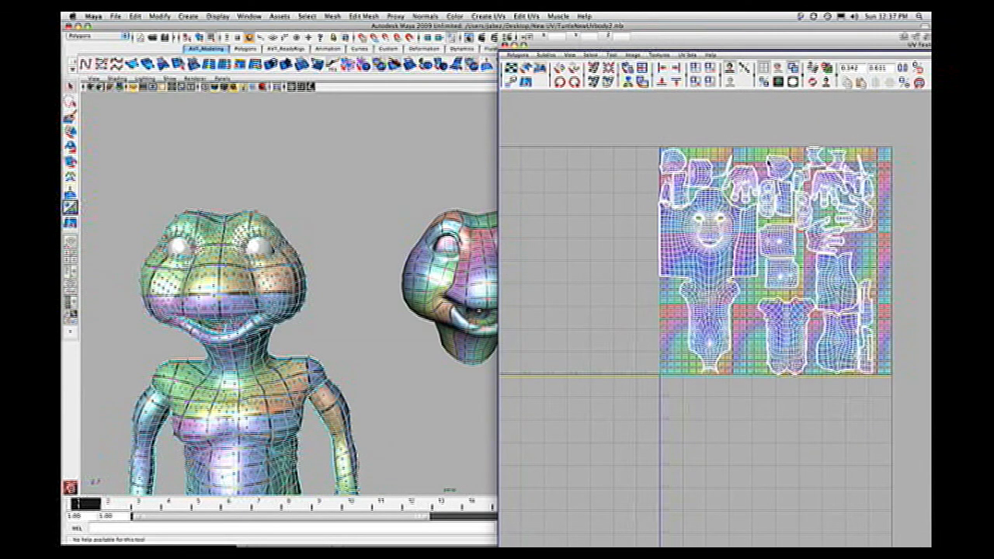
scroll(780, 167, up, 4)
scroll(713, 322, up, 2)
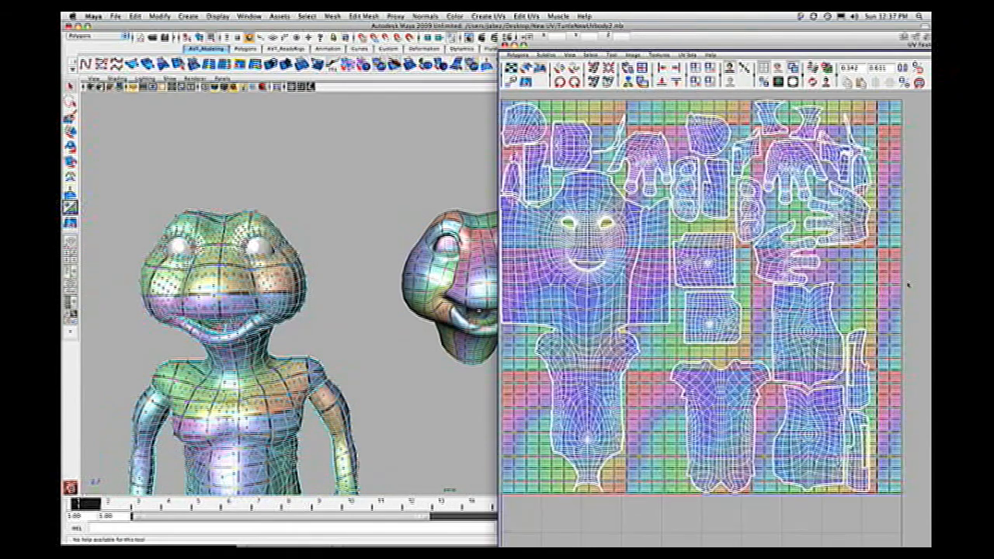
alt+middle_drag(712, 321, 735, 334)
scroll(713, 322, down, 2)
alt+middle_drag(515, 253, 572, 243)
scroll(721, 291, up, 2)
alt+middle_drag(720, 291, 815, 346)
Select the narrow UV piece adjoining one side of the face shell and move it across to the shell's opposite edge.
right_drag(751, 324, 754, 326)
click(760, 320)
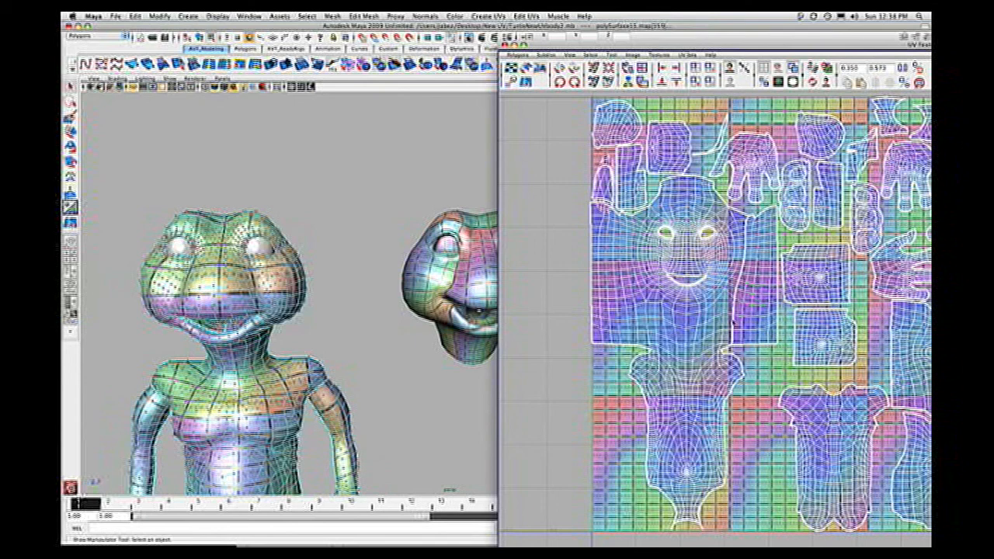
alt+right_drag(770, 344, 801, 271)
alt+right_drag(815, 319, 799, 317)
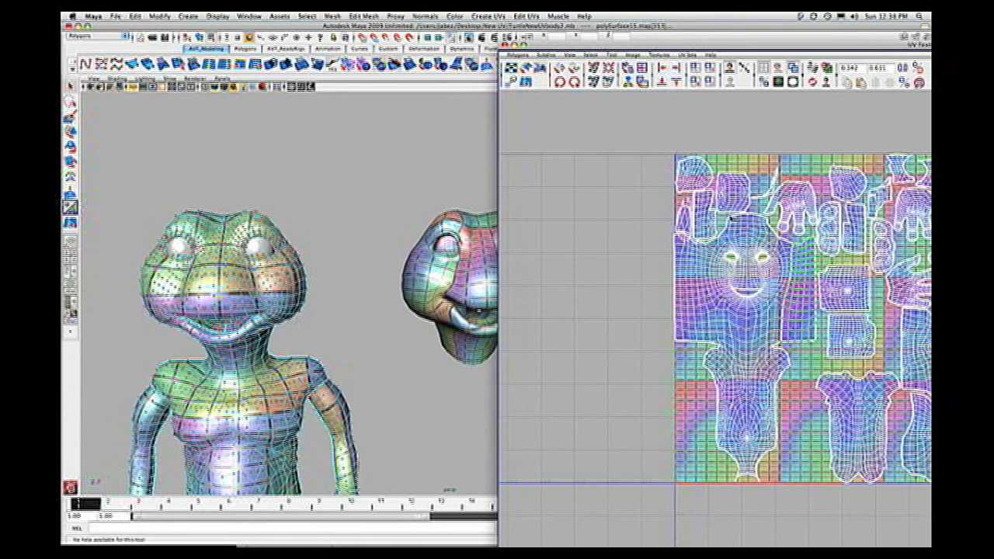
key(w)
drag(875, 289, 732, 289)
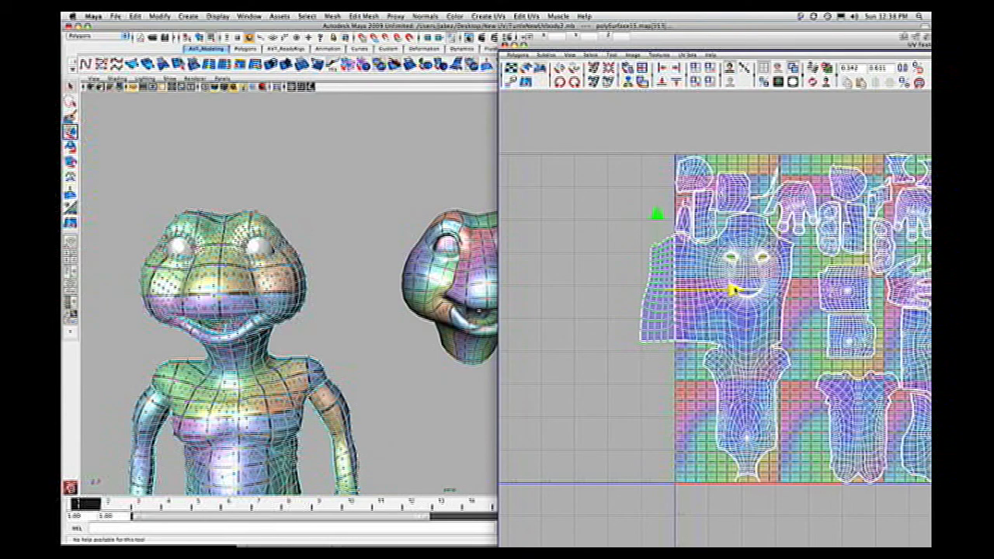
Fine-tune the moved UV piece's position so its border lines up flush with the face shell's outer edge.
alt+right_drag(732, 289, 776, 288)
alt+middle_drag(731, 317, 862, 312)
alt+right_drag(861, 312, 911, 313)
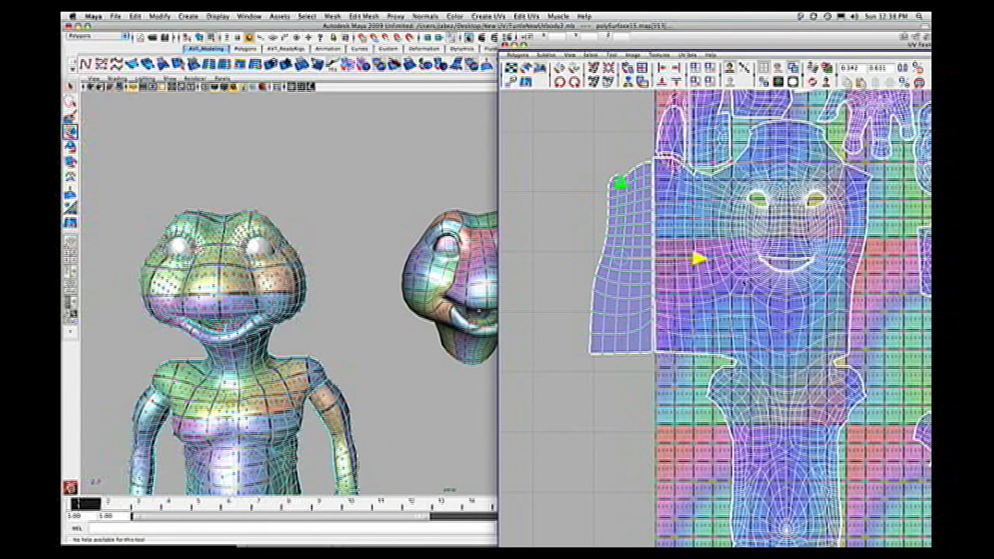
alt+drag(400, 271, 212, 278)
alt+drag(430, 260, 504, 244)
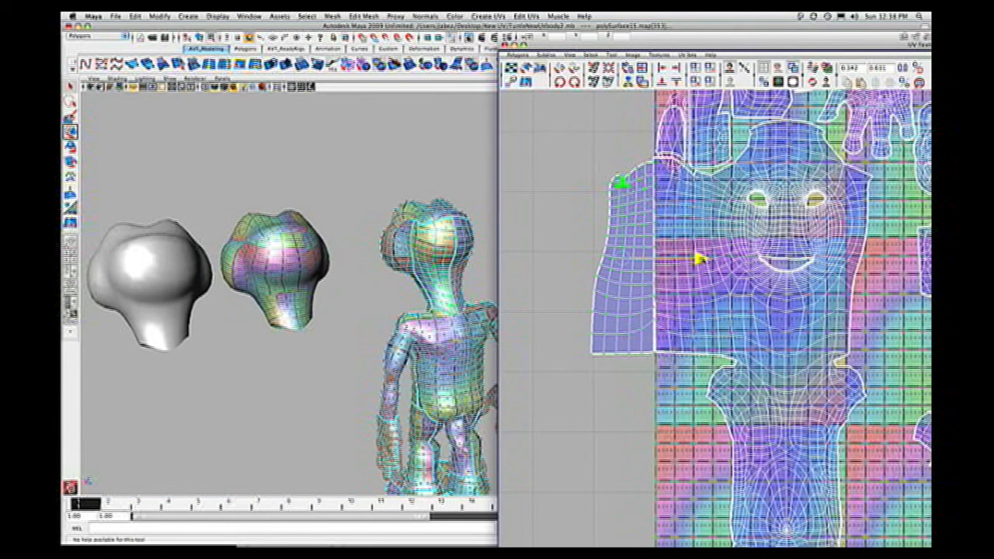
mouse_move(687, 256)
alt+middle_down()
mouse_move(659, 249)
mouse_move(698, 258)
alt+middle_up()
right_drag(644, 247, 644, 225)
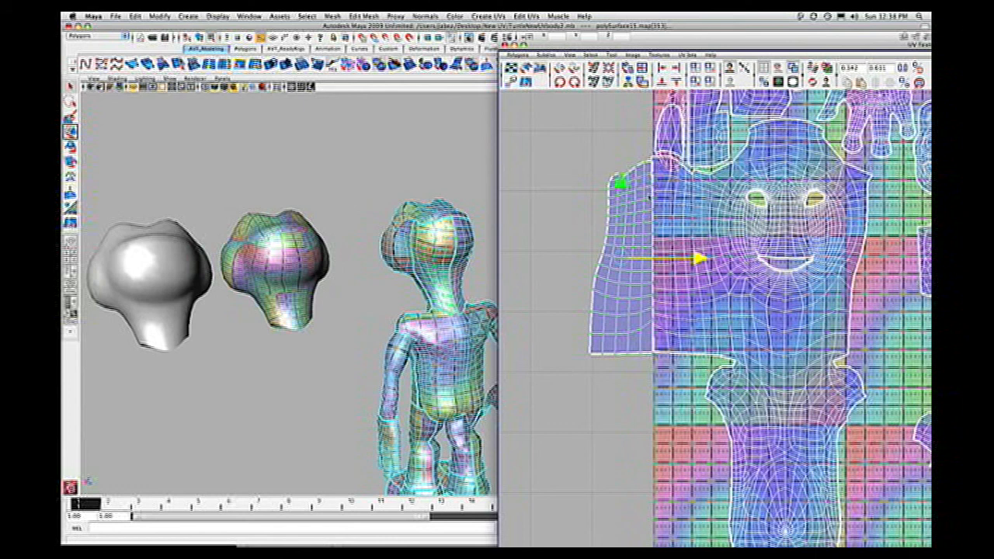
drag(623, 183, 623, 181)
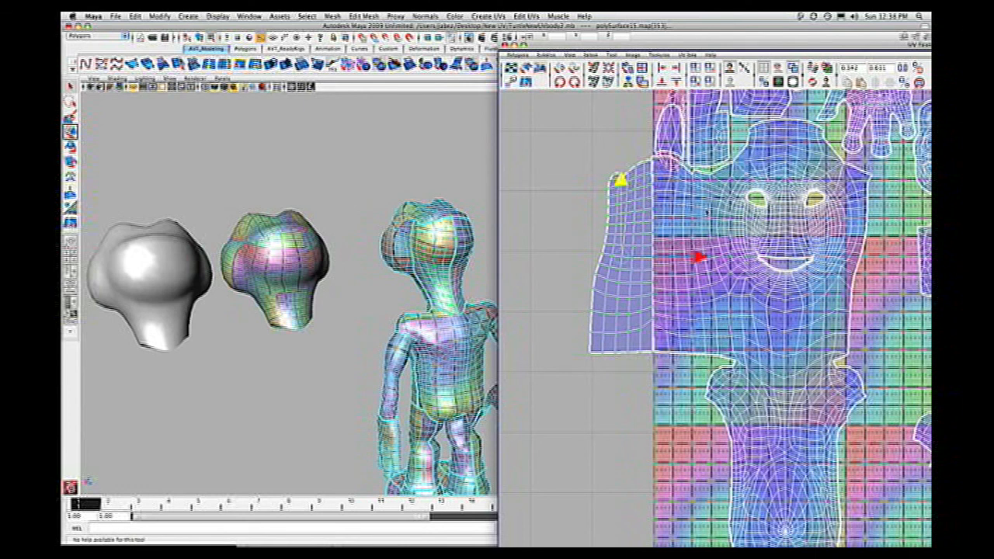
drag(699, 257, 697, 258)
Select the shared border edges between the moved piece and the face shell and sew their UVs together.
click(671, 350)
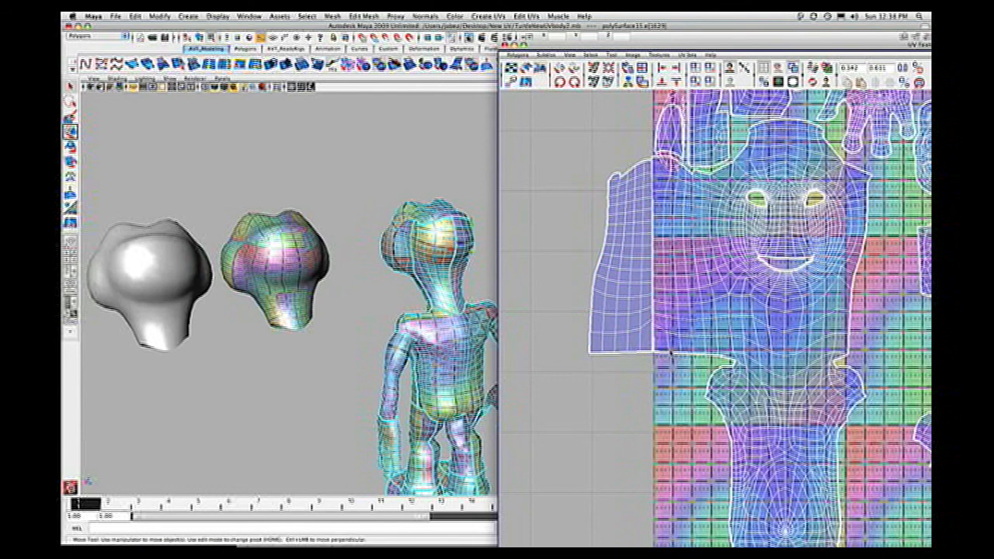
click(643, 178)
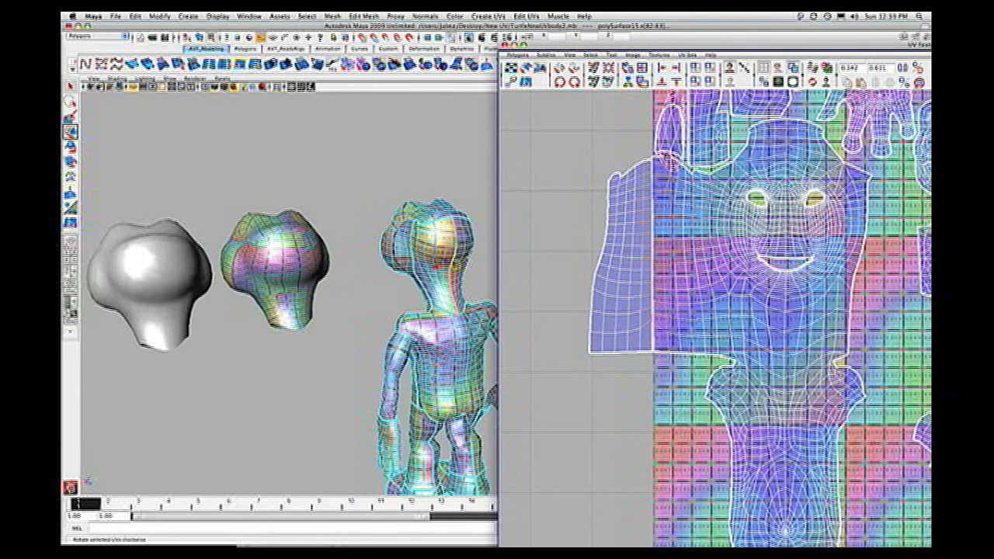
click(645, 167)
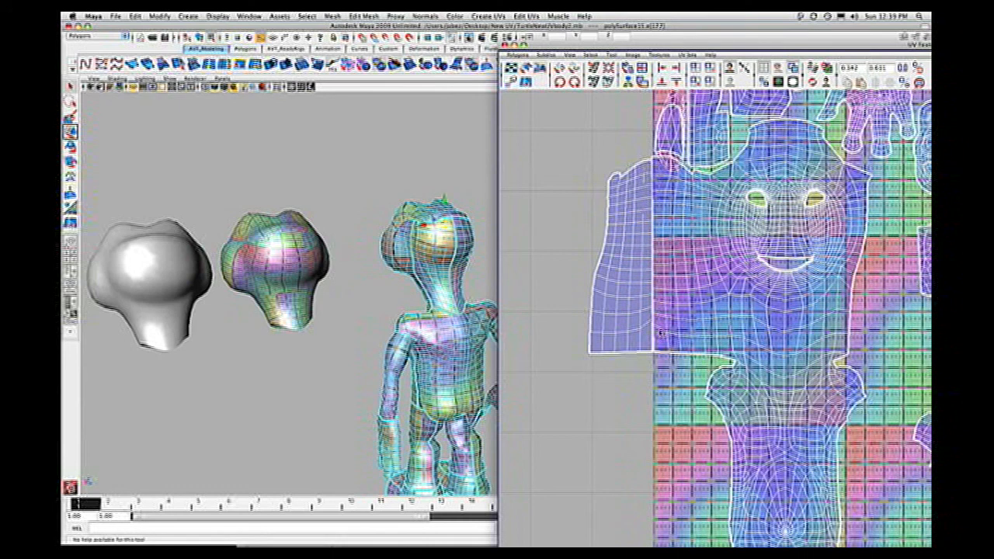
click(659, 247)
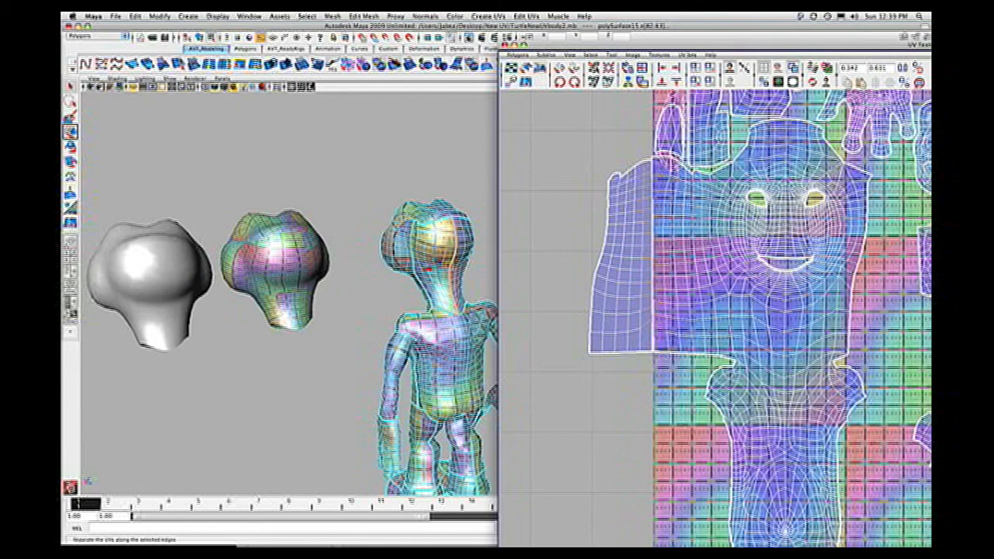
click(595, 82)
Inspect the texture on the back of the head and neck around the sewn UV edges.
alt+right_drag(698, 272, 683, 272)
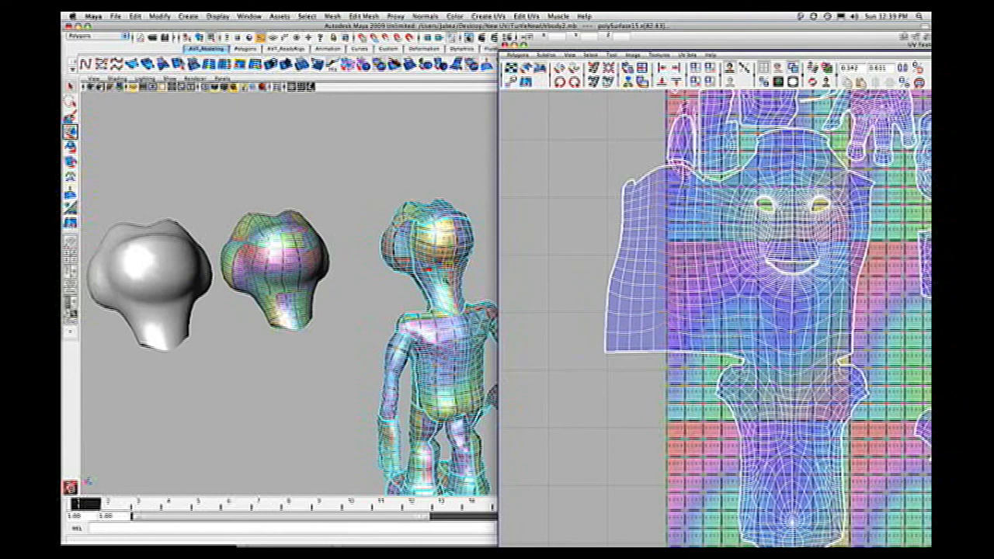
key(f)
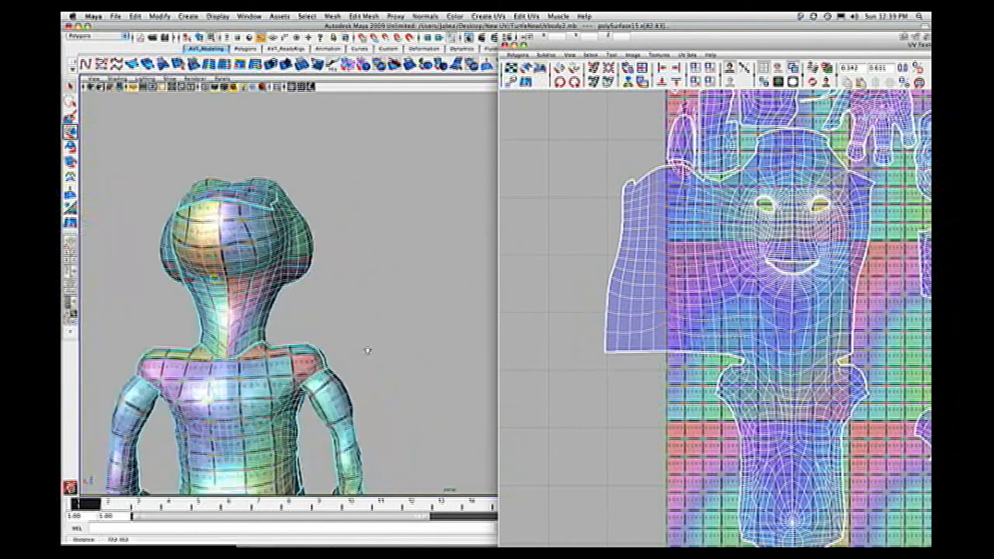
alt+drag(321, 277, 479, 284)
mouse_move(433, 364)
alt+mouse_down()
mouse_move(381, 365)
mouse_move(437, 362)
alt+mouse_up()
alt+right_drag(383, 287, 394, 330)
alt+drag(395, 331, 344, 290)
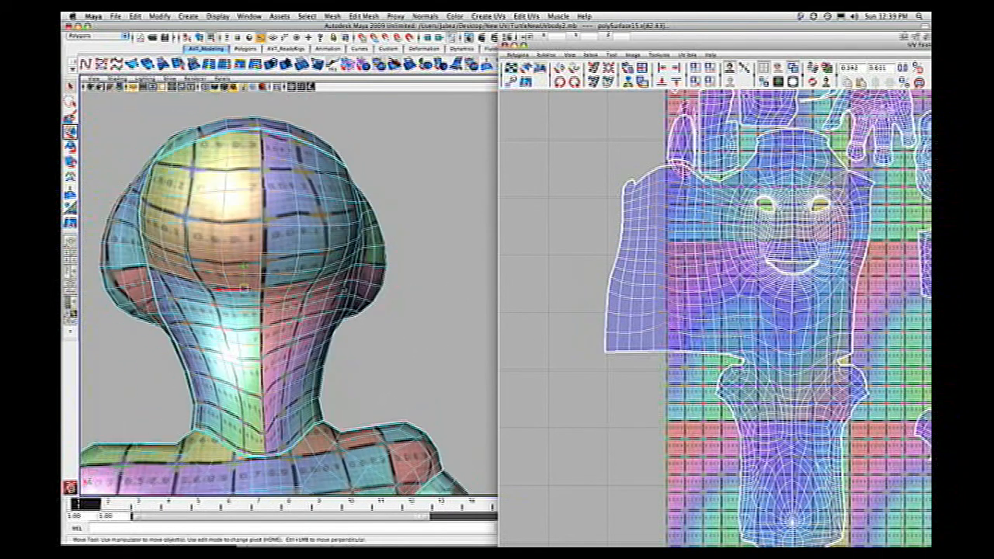
Select the UVs around the sewn border of the moved piece and unfold them to even out the checker texture behind the head.
right_drag(652, 250, 651, 248)
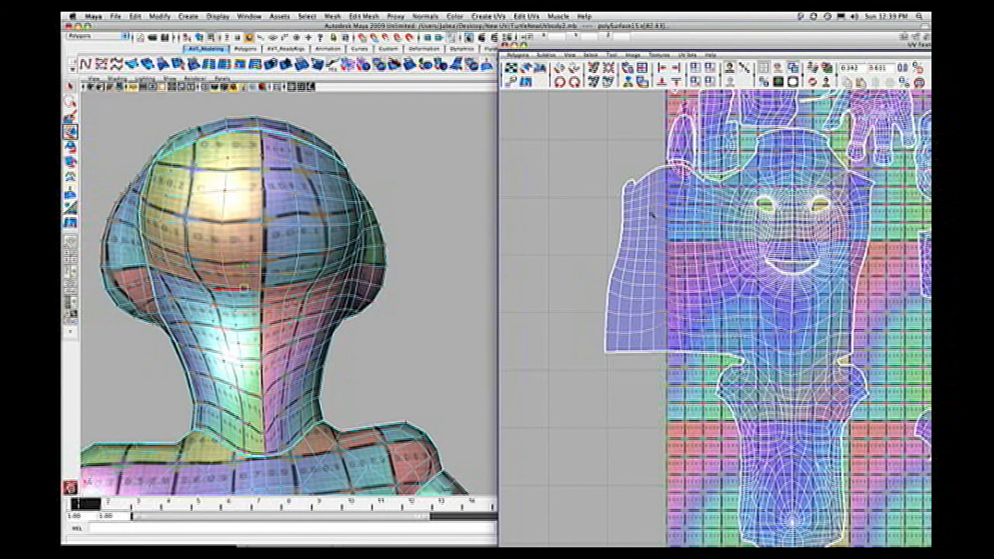
right_drag(648, 257, 670, 247)
drag(709, 330, 638, 196)
alt+right_drag(702, 349, 789, 508)
alt+middle_drag(788, 508, 863, 545)
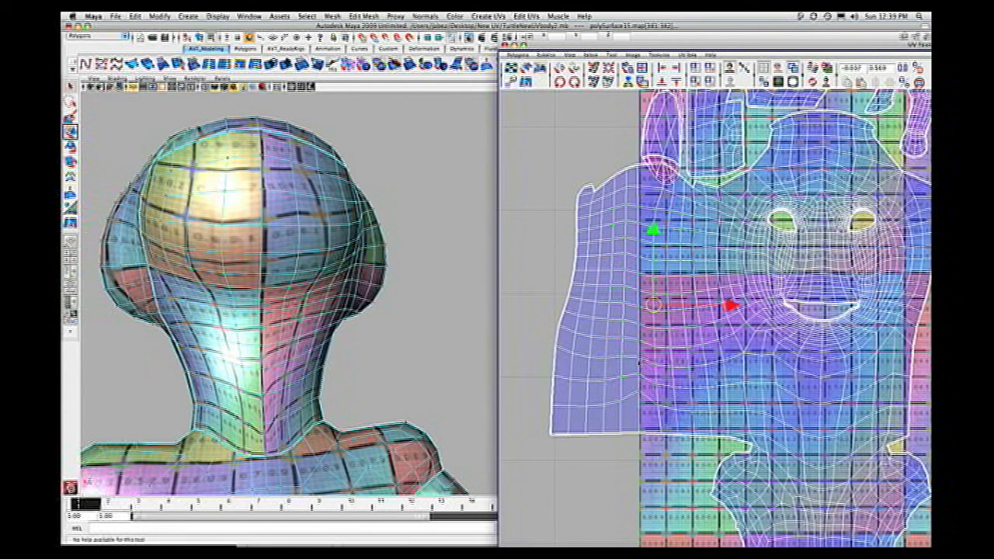
alt+right_drag(671, 316, 592, 204)
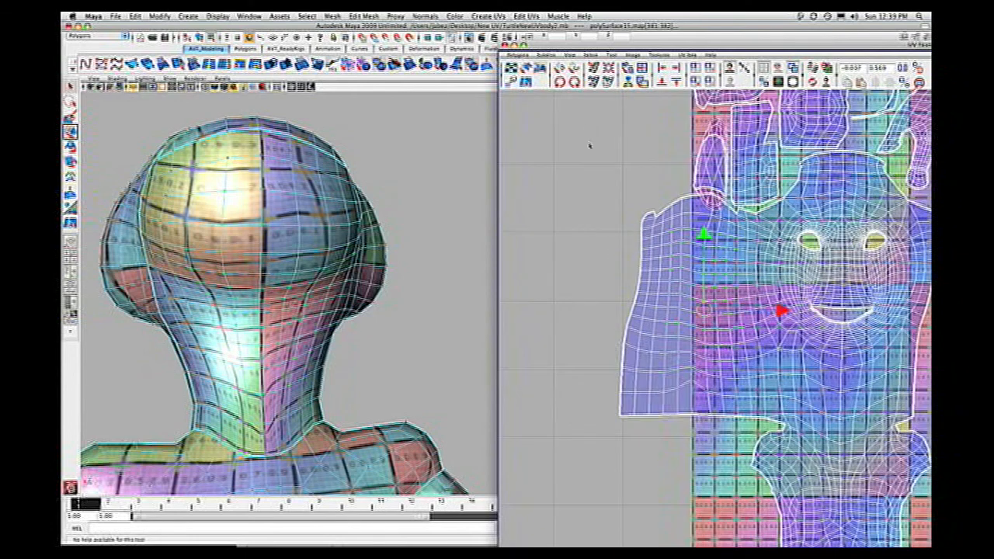
click(628, 81)
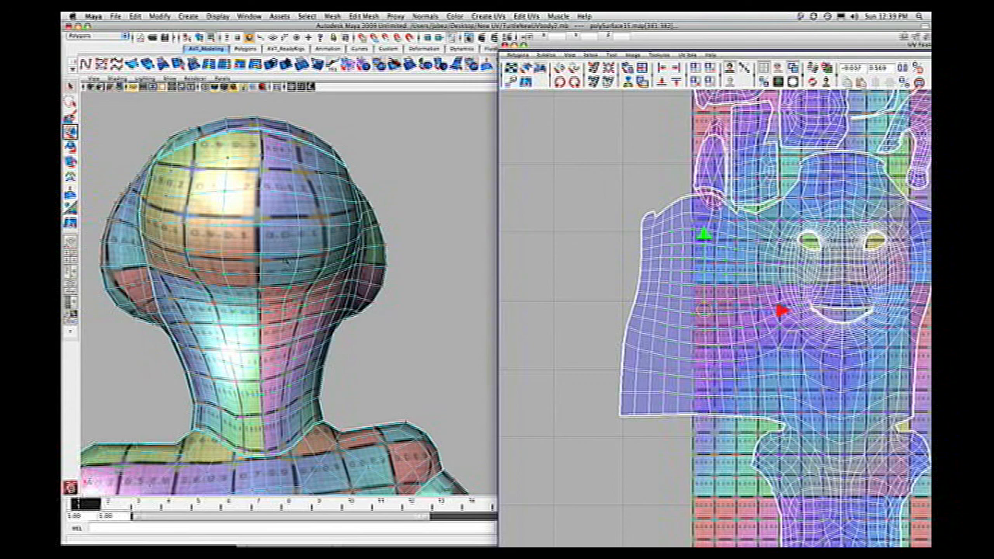
Pick an edge on the head shell along the texture space's vertical boundary and try to convert the selection to its edge loop.
alt+right_drag(655, 260, 652, 241)
alt+middle_drag(652, 241, 601, 222)
alt+middle_drag(549, 269, 525, 224)
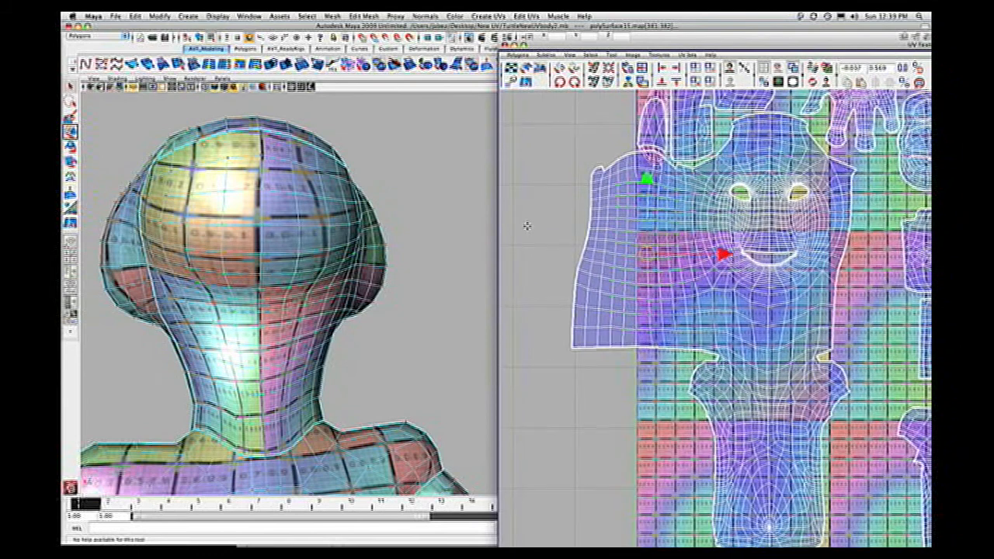
right_click(635, 311)
right_drag(636, 313, 633, 275)
click(638, 293)
click(233, 336)
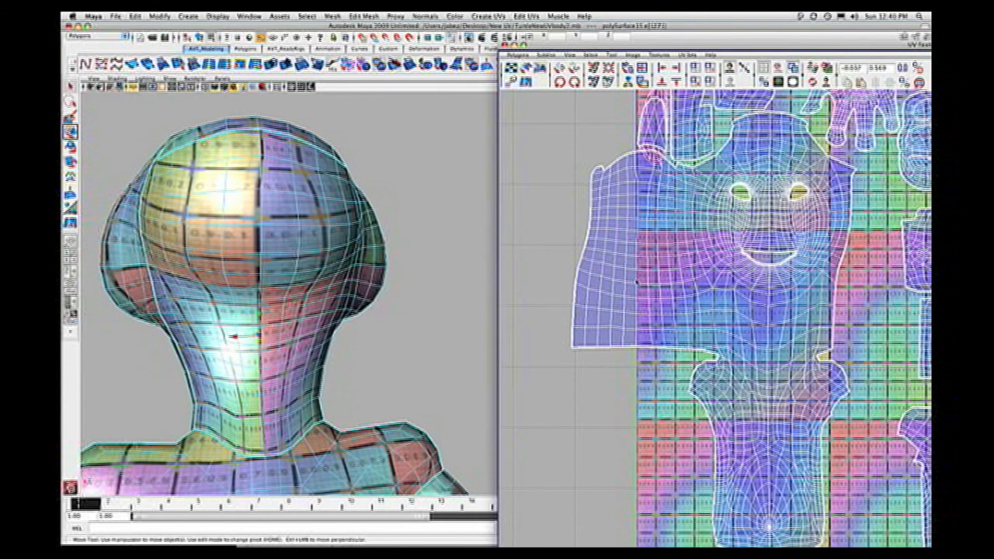
ctrl+right_drag(638, 282, 636, 281)
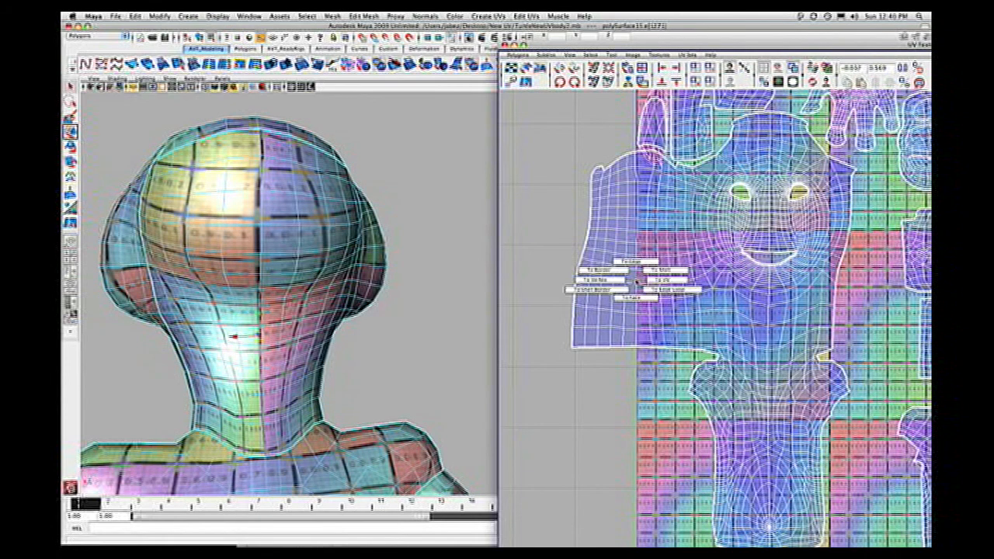
mouse_move(638, 281)
ctrl+right_down()
mouse_move(636, 267)
mouse_move(652, 267)
mouse_move(641, 290)
ctrl+right_up()
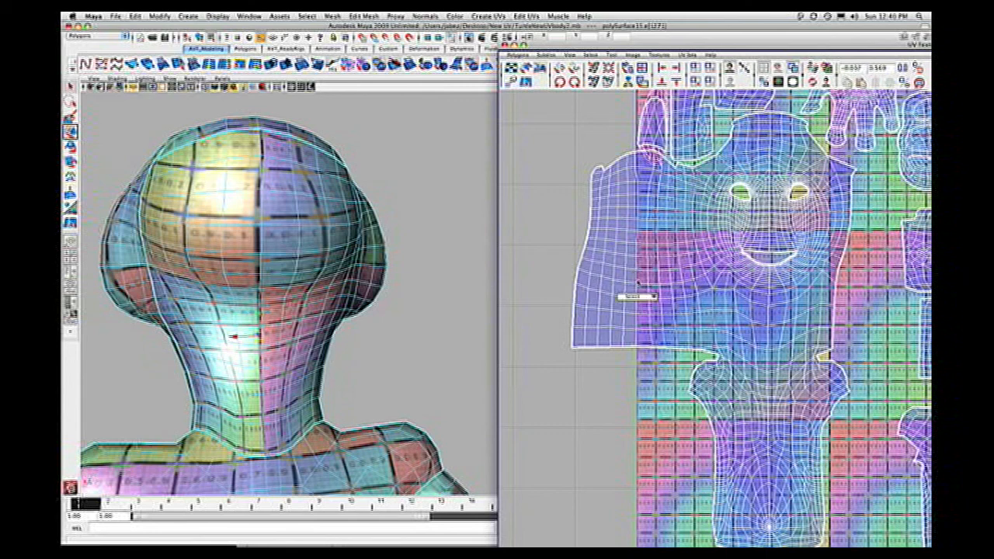
key(d)
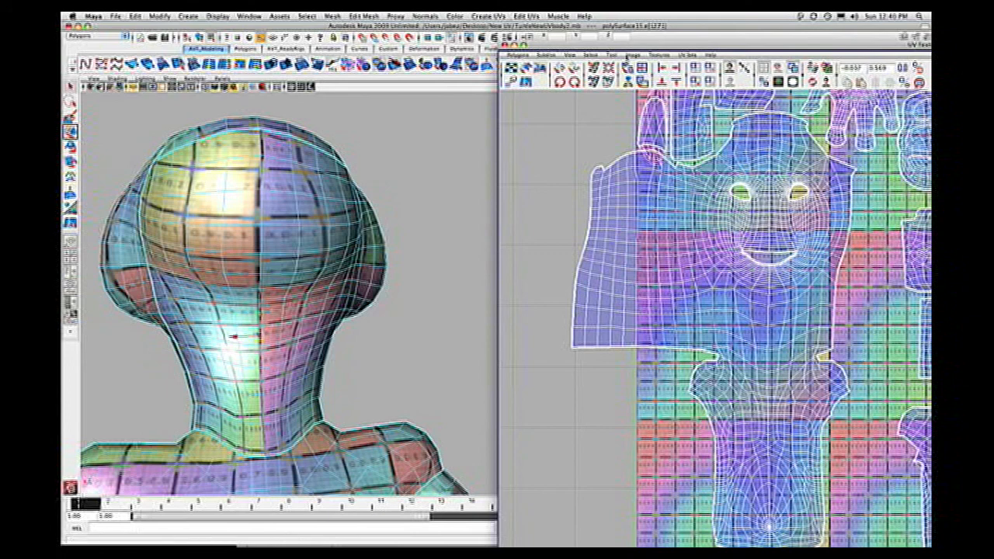
Try to select the shell's vertical line of edges with the Select Shortest Edge Path Tool.
click(590, 55)
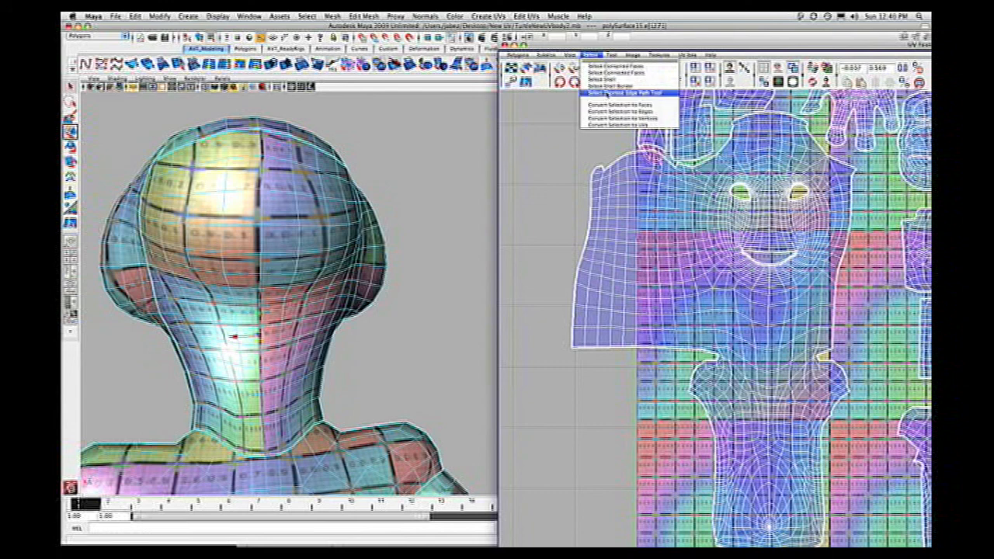
click(617, 93)
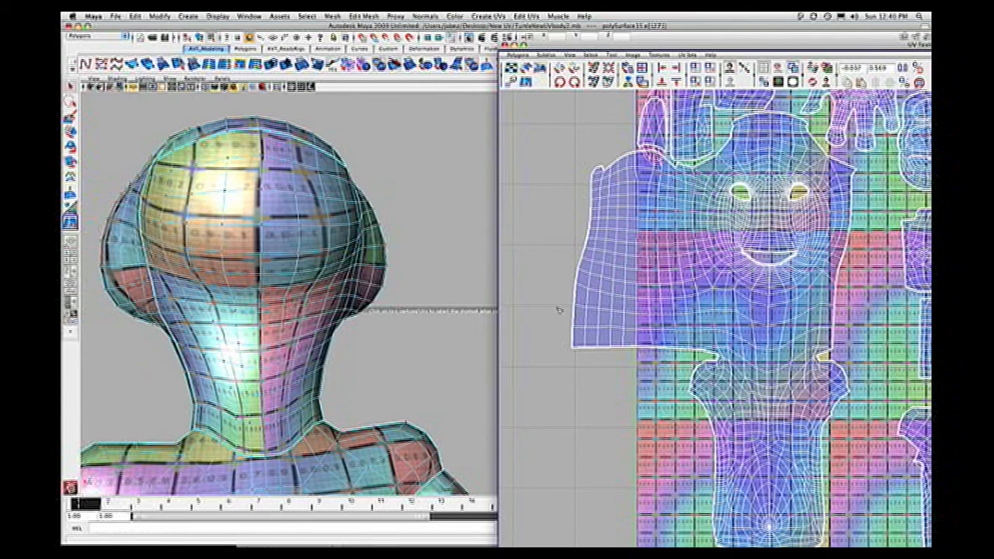
alt+middle_drag(436, 326, 386, 327)
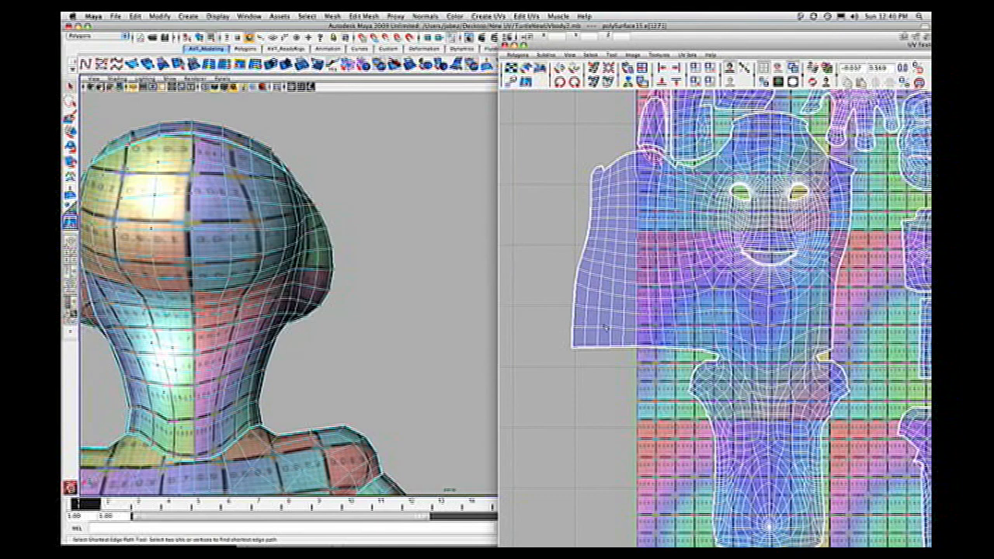
click(640, 341)
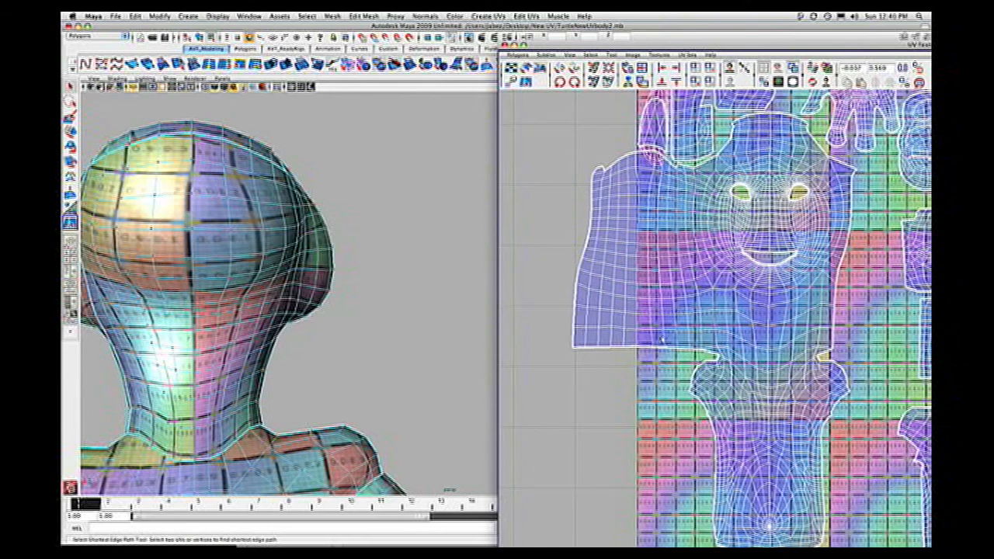
ctrl+right_drag(638, 343, 638, 338)
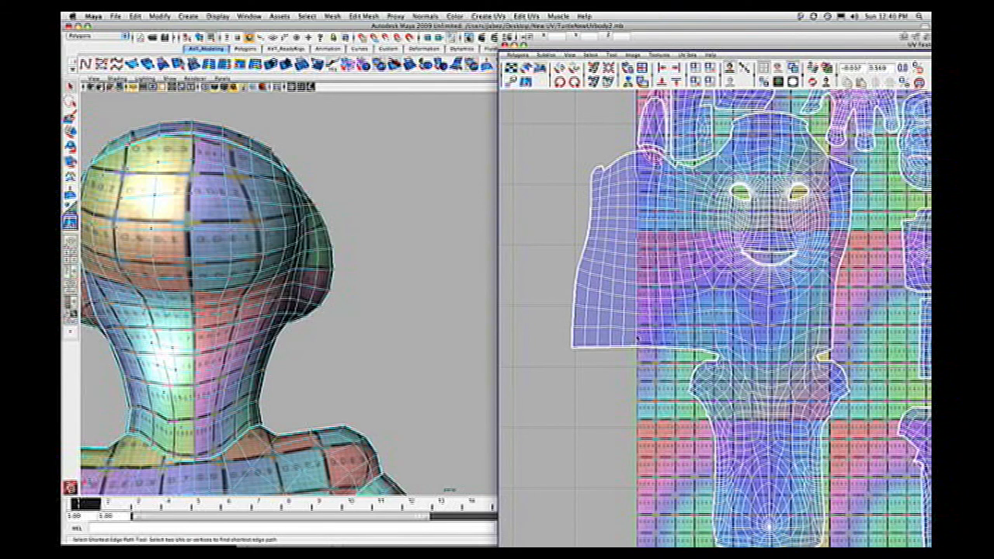
ctrl+right_drag(636, 326, 640, 326)
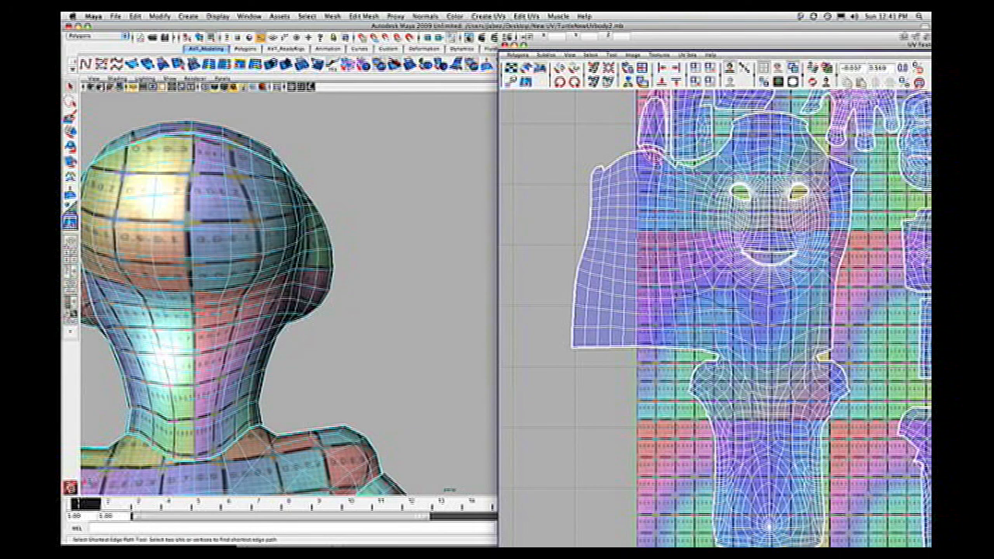
Select the vertical line of edges where the head shell crosses the texture boundary and cut the UVs along it.
right_drag(634, 280, 636, 249)
scroll(600, 158, up, 5)
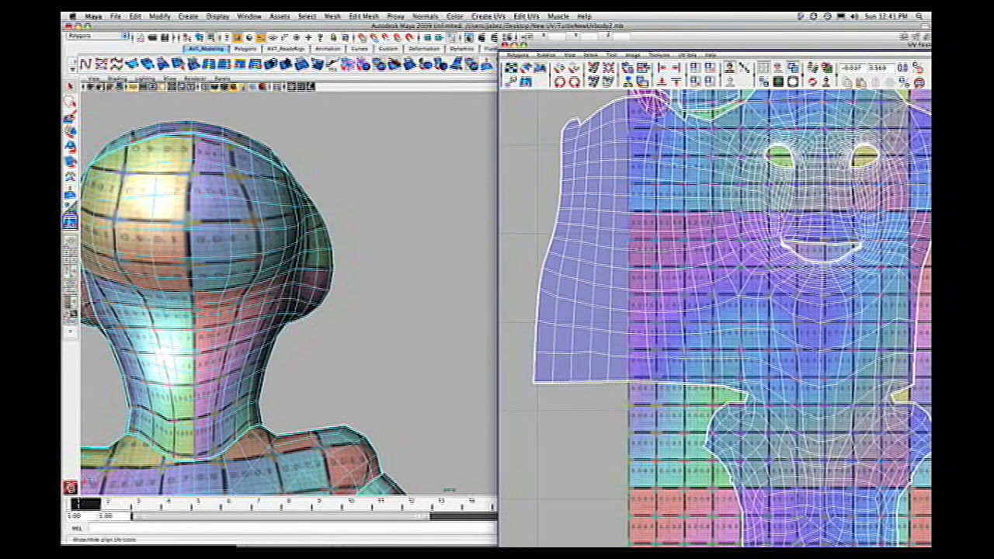
click(632, 55)
click(620, 55)
click(70, 132)
right_click(630, 321)
click(629, 306)
click(629, 306)
click(630, 273)
click(628, 245)
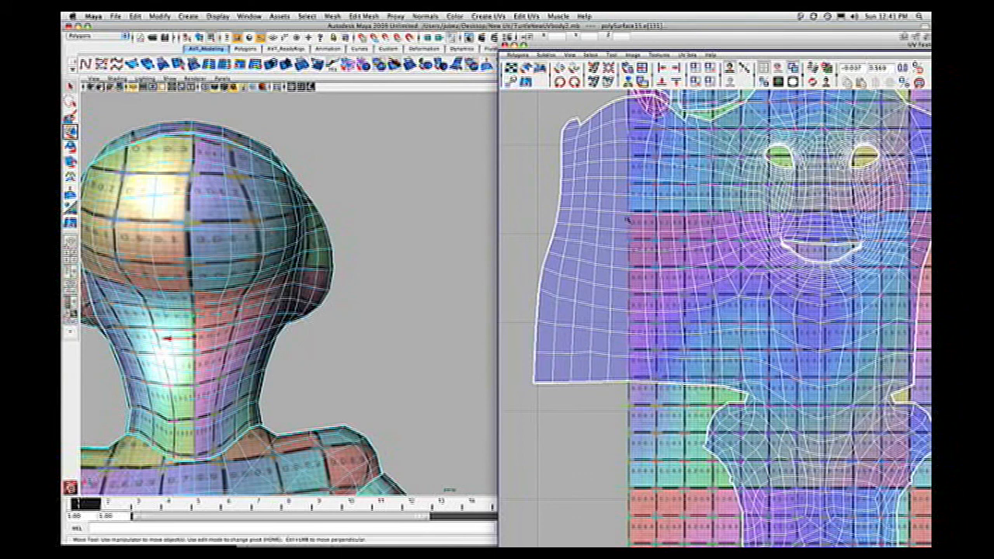
click(632, 173)
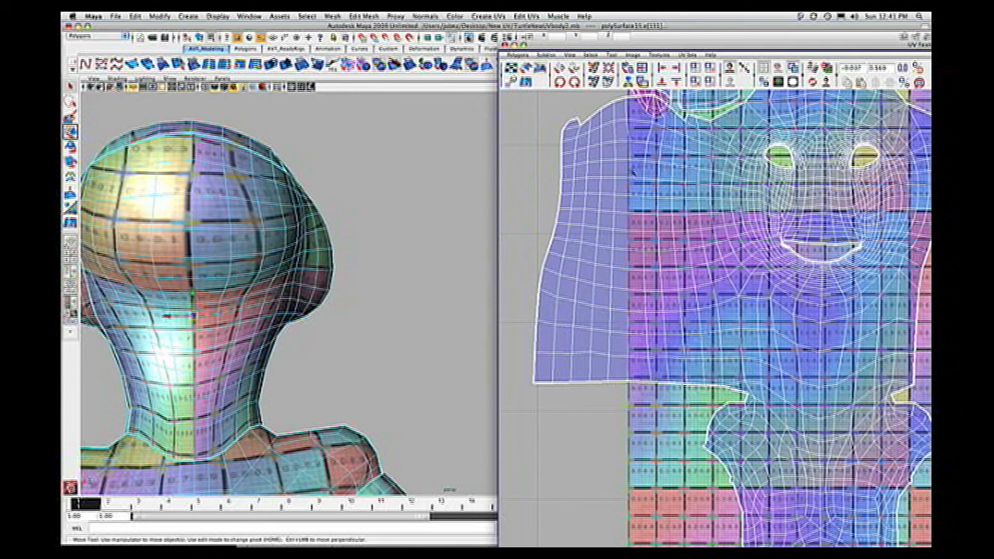
click(632, 160)
click(628, 320)
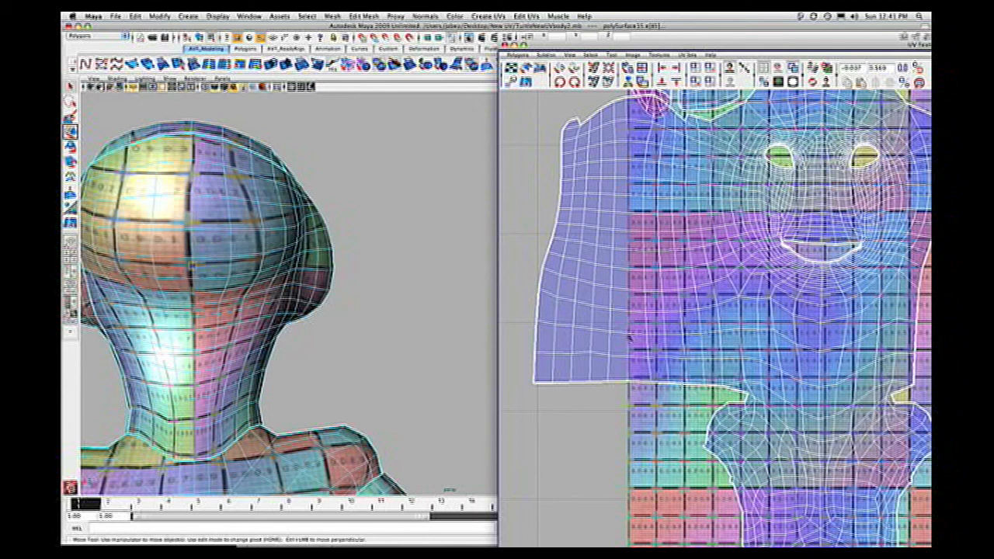
key(w)
scroll(671, 284, down, 2)
alt+middle_drag(671, 284, 698, 297)
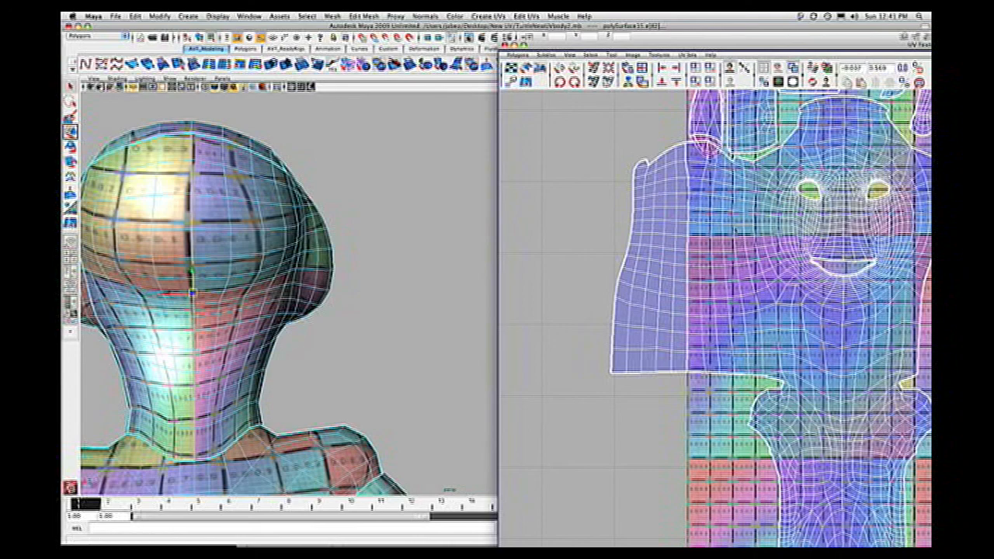
scroll(676, 169, down, 2)
alt+middle_drag(677, 169, 546, 127)
scroll(684, 257, down, 1)
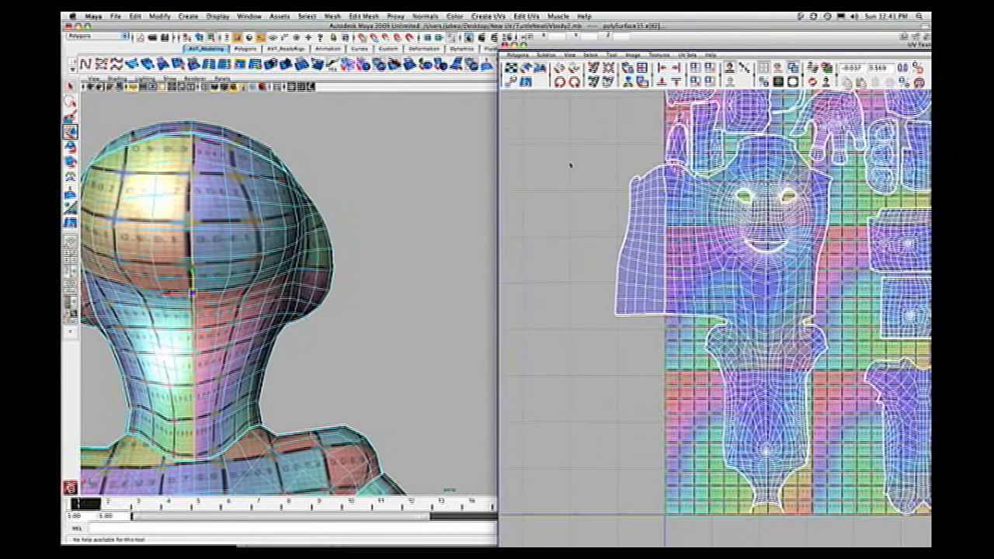
Select the cut-off strip as a whole UV shell and move it across to the opposite side of the face shell.
right_drag(638, 229, 652, 229)
key(w)
ctrl+right_click(651, 270)
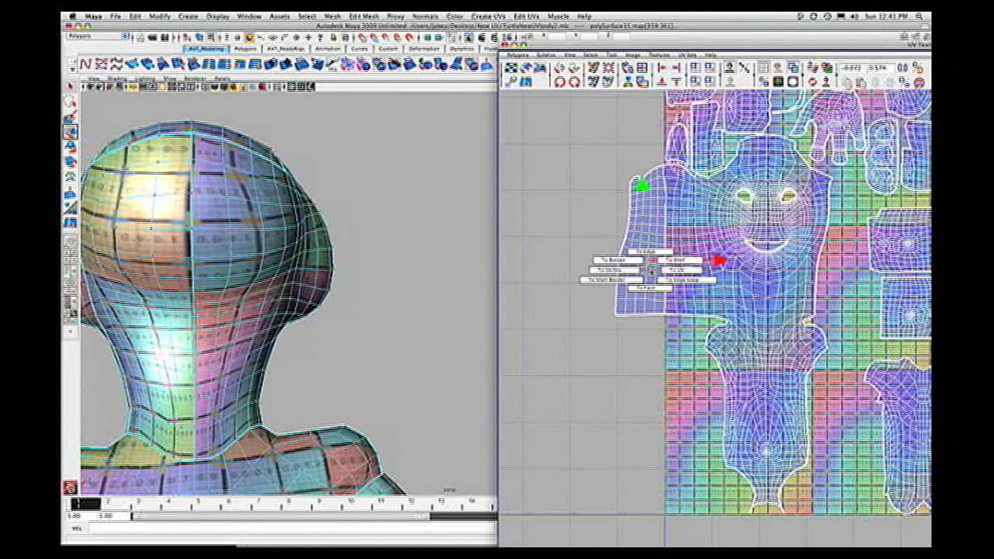
ctrl+right_drag(677, 261, 674, 263)
drag(718, 240, 919, 241)
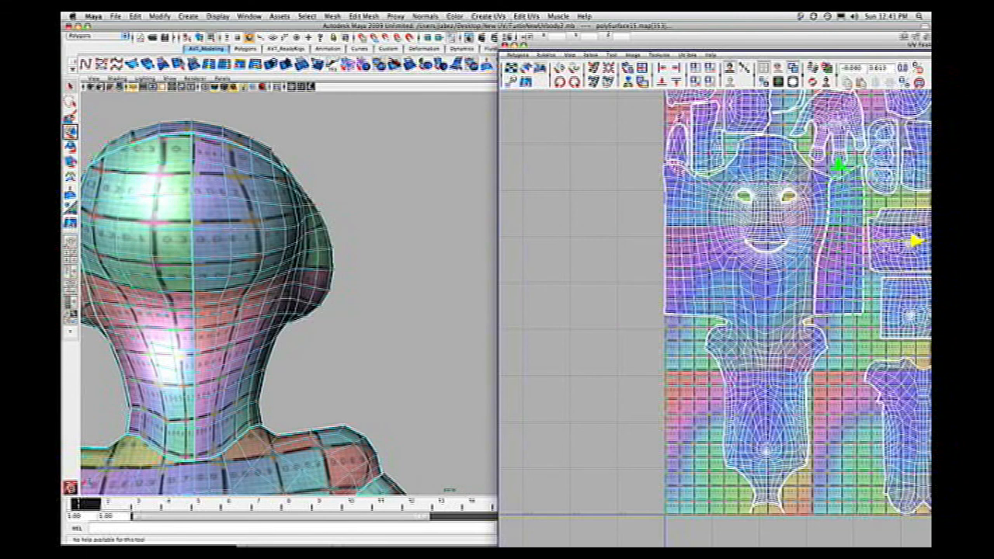
alt+middle_drag(918, 241, 825, 237)
scroll(834, 241, up, 1)
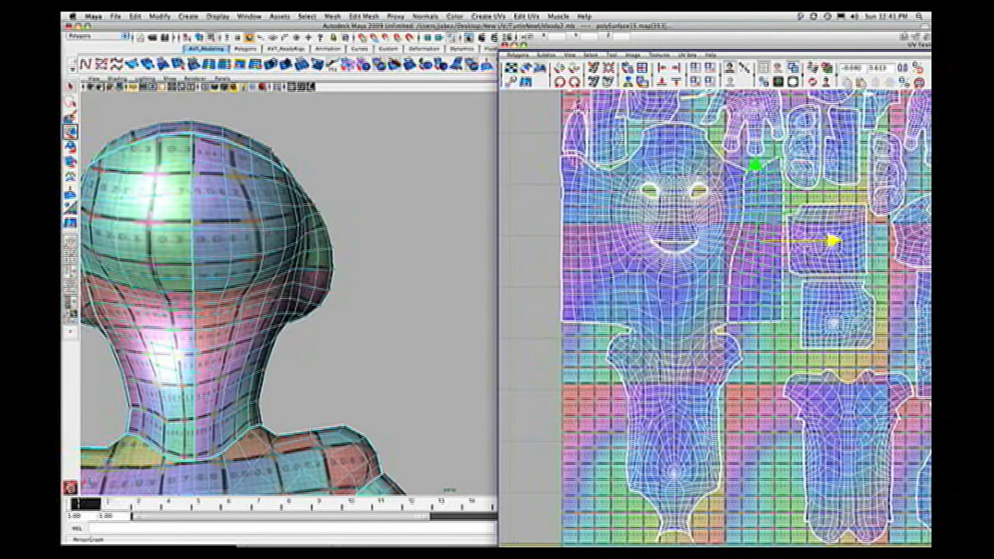
Select the shared border edges between the moved strip and the face shell and sew them together along their whole length.
alt+drag(214, 361, 233, 341)
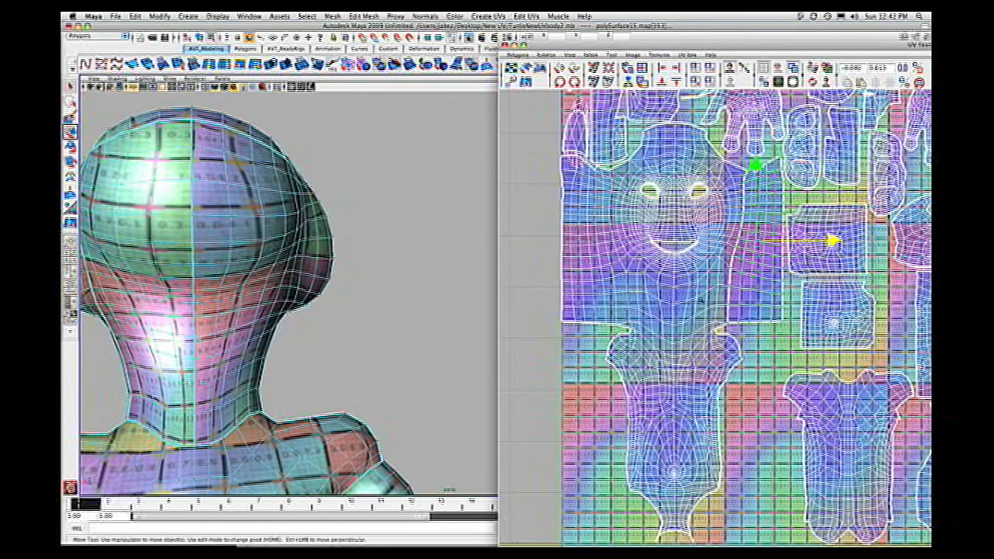
scroll(747, 179, up, 2)
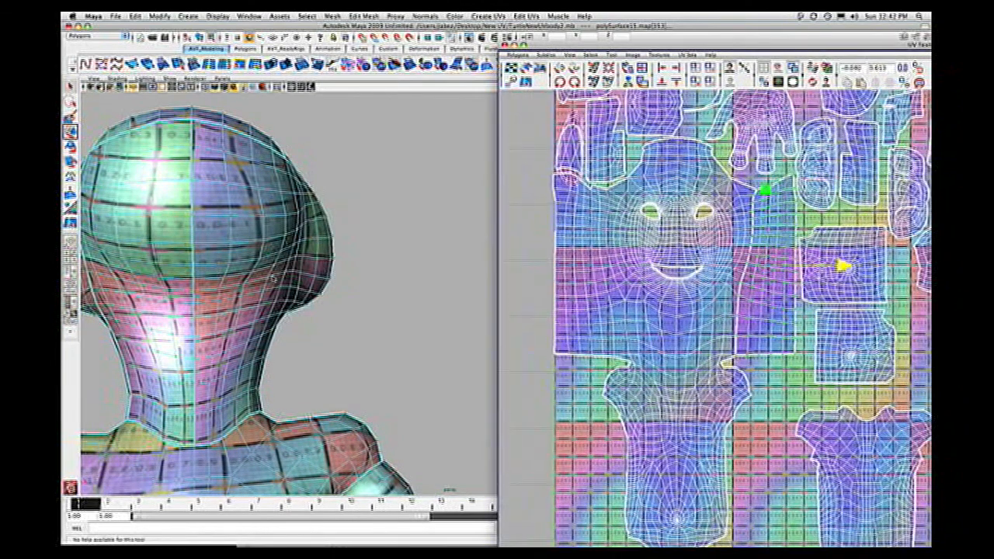
scroll(714, 318, up, 2)
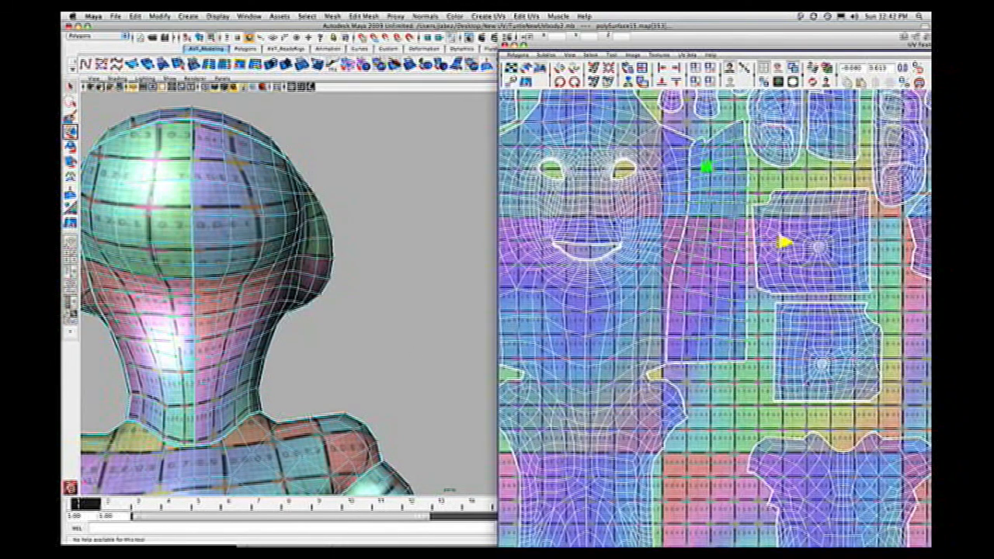
right_click(680, 269)
right_drag(699, 269, 703, 269)
ctrl+right_drag(715, 342, 714, 315)
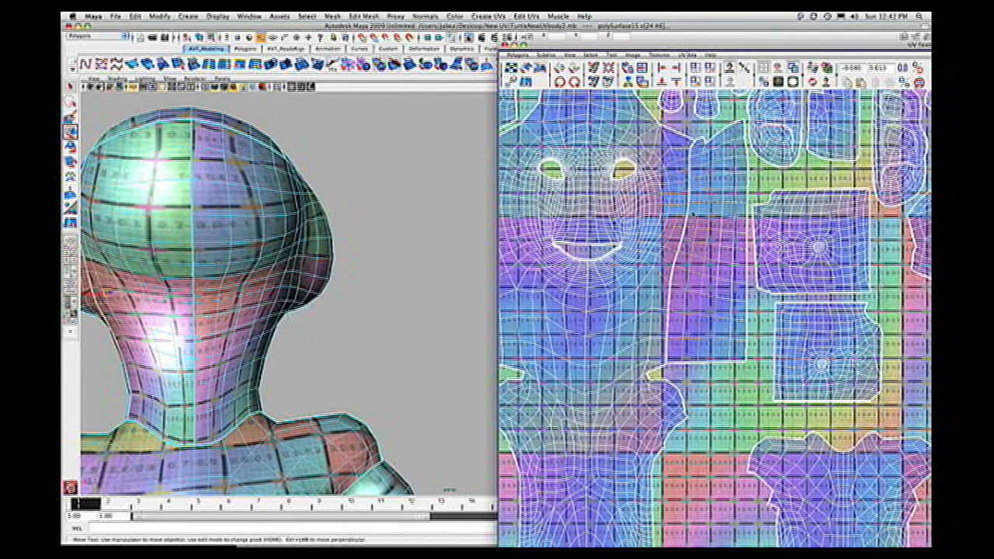
click(596, 82)
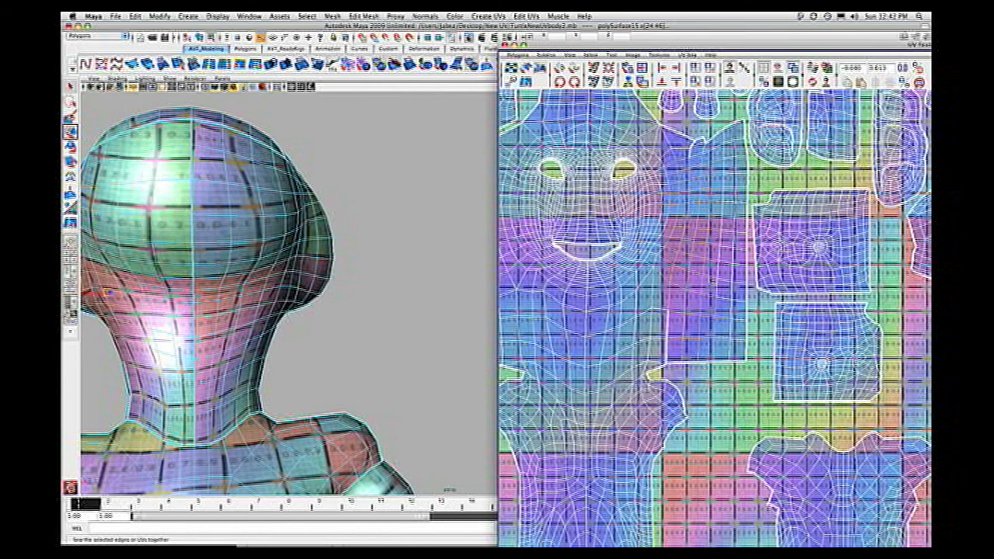
click(696, 157)
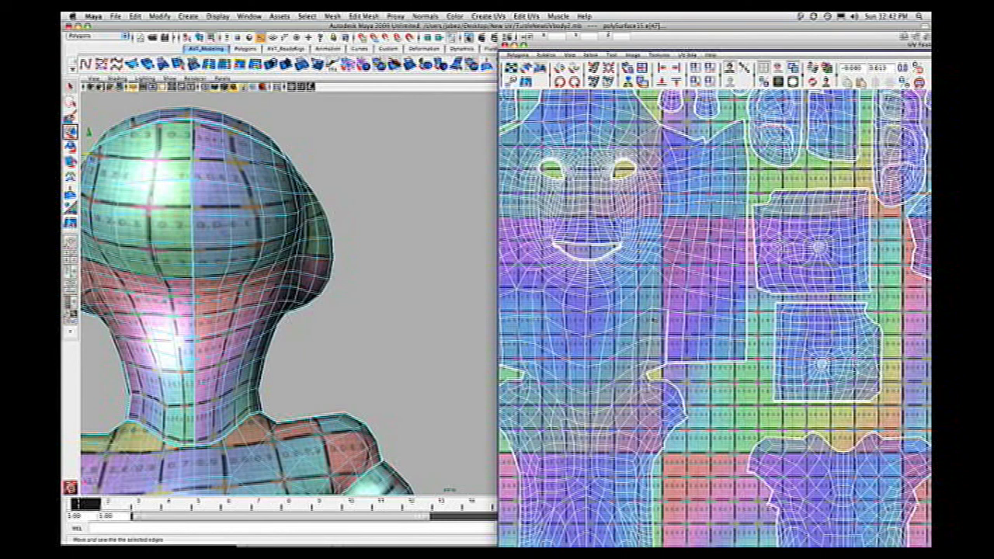
key(w)
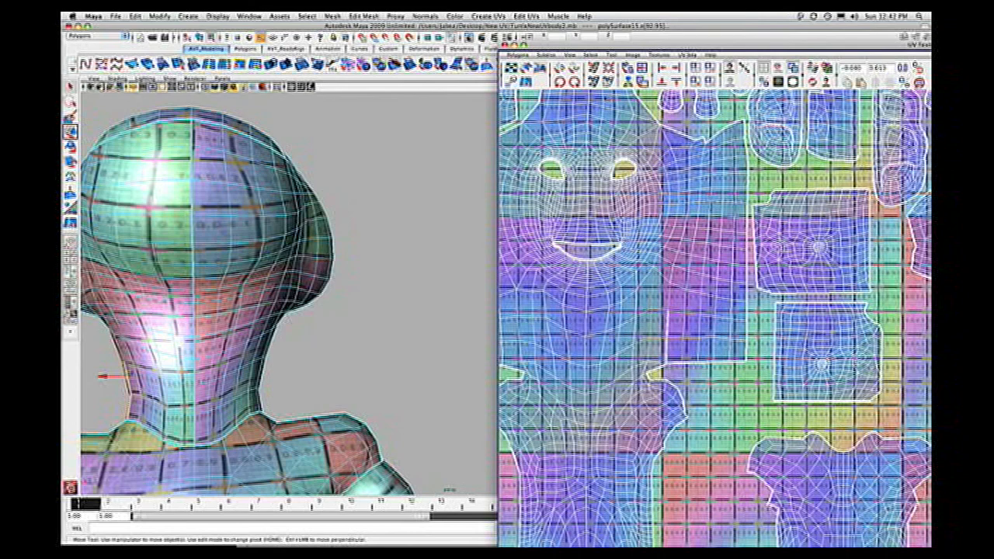
scroll(714, 311, down, 5)
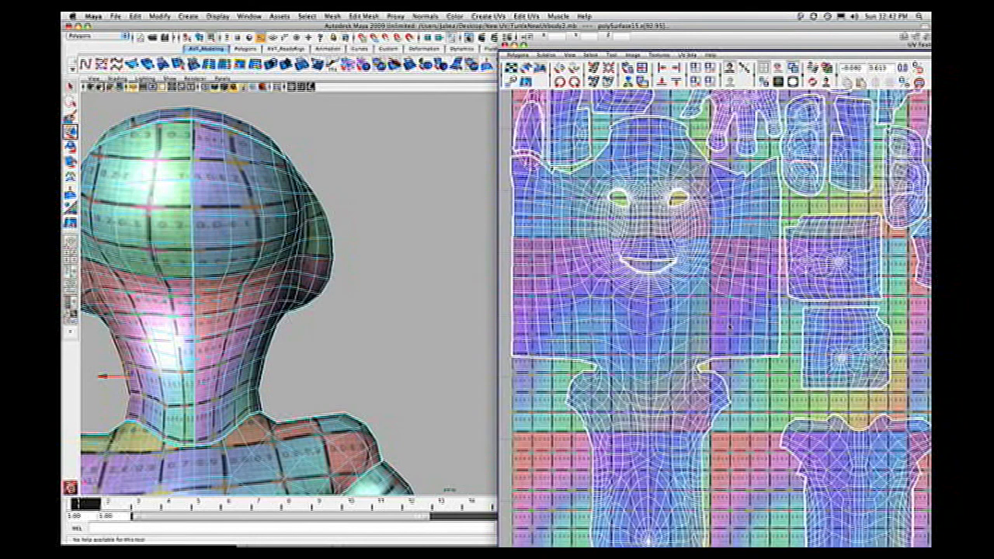
scroll(714, 310, down, 3)
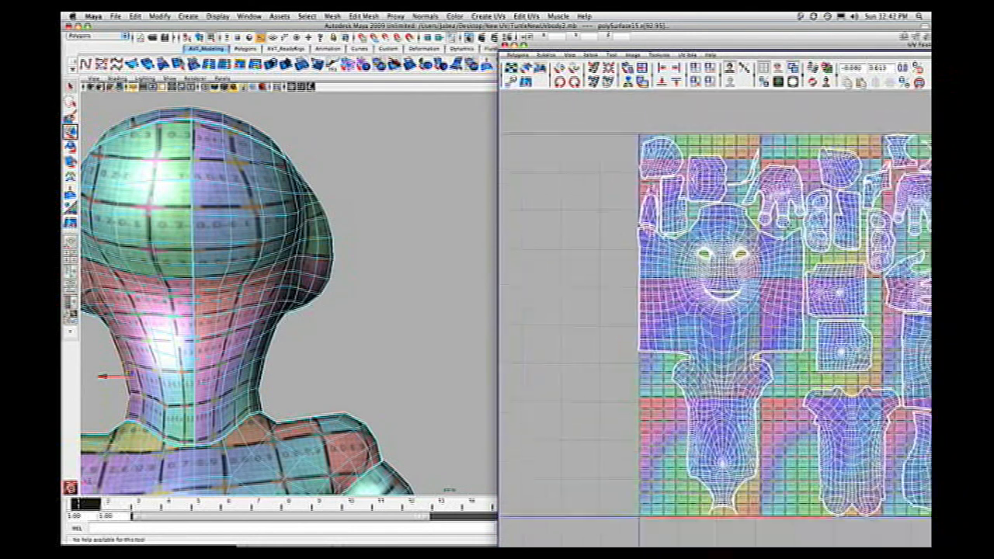
scroll(652, 527, down, 3)
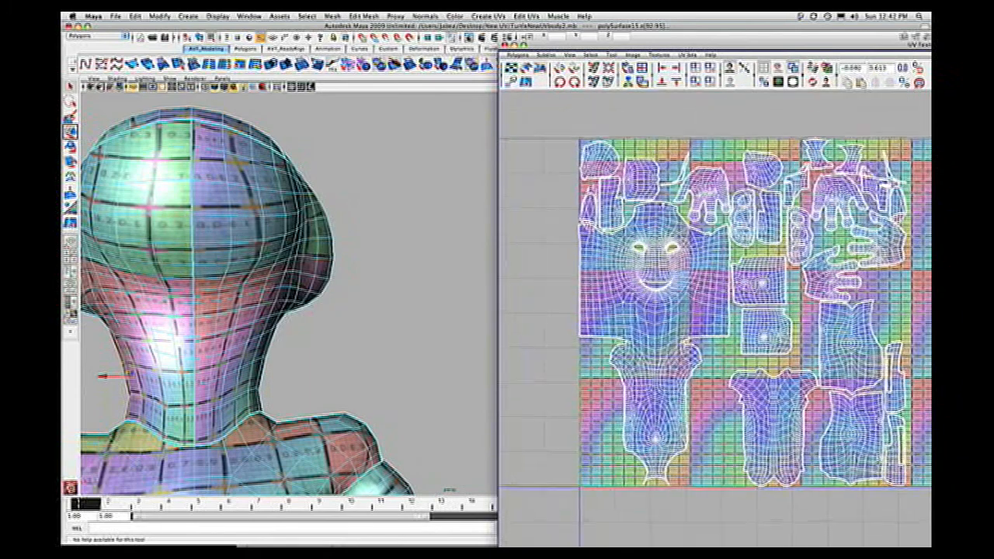
scroll(714, 349, down, 2)
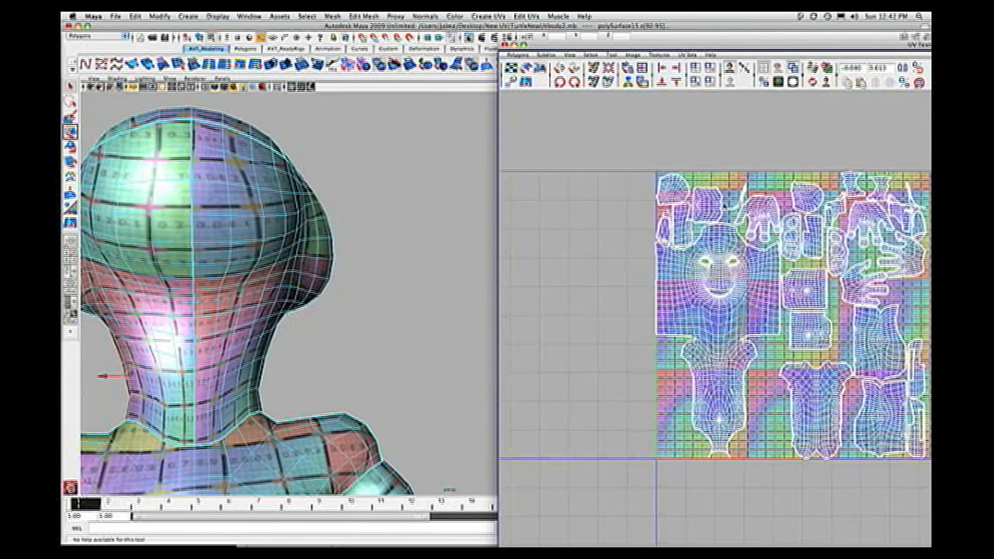
Close the UV Texture Editor and frame the back of the turtle's head in the perspective view.
alt+drag(318, 349, 310, 311)
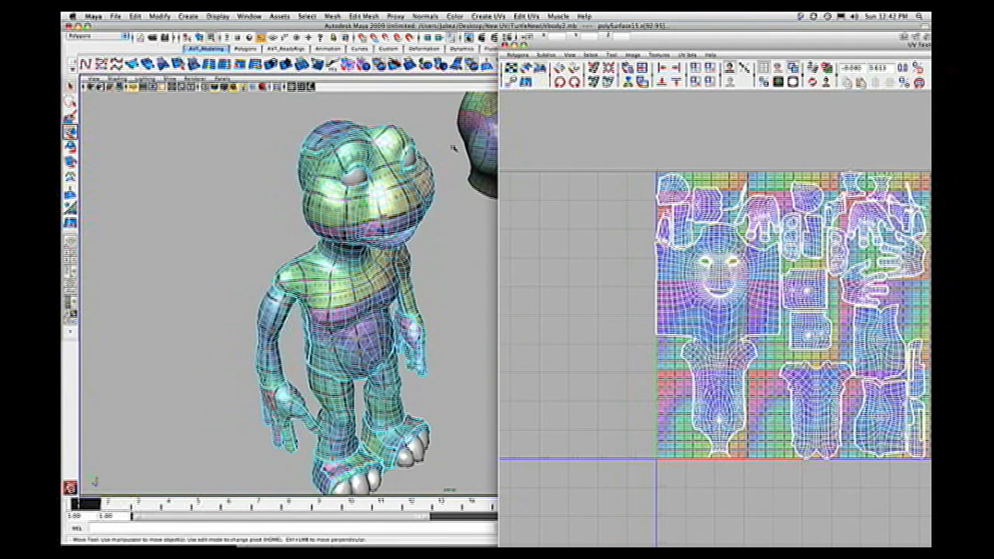
click(504, 45)
click(470, 264)
alt+drag(432, 281, 565, 272)
key(q)
alt+right_drag(528, 274, 522, 160)
alt+middle_drag(522, 160, 606, 144)
alt+right_drag(497, 147, 541, 184)
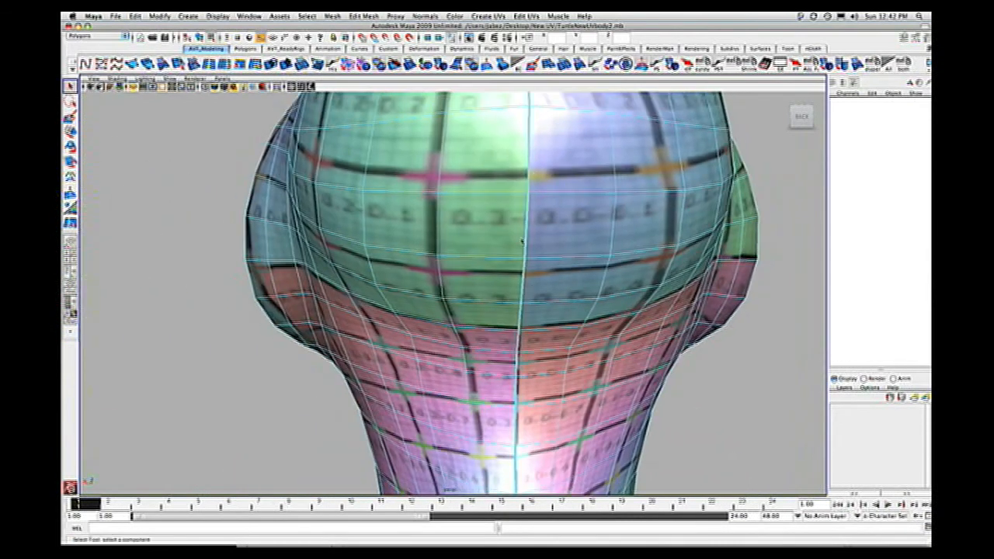
Examine how the checker texture flows across the turtle's head, neck and front torso.
alt+right_drag(585, 461, 458, 349)
alt+drag(454, 217, 443, 277)
alt+middle_drag(443, 287, 460, 178)
alt+drag(475, 241, 487, 186)
alt+right_drag(465, 186, 535, 241)
alt+middle_drag(496, 179, 501, 256)
alt+drag(496, 260, 527, 297)
alt+right_drag(615, 377, 554, 312)
alt+middle_drag(556, 308, 503, 249)
alt+drag(503, 249, 687, 268)
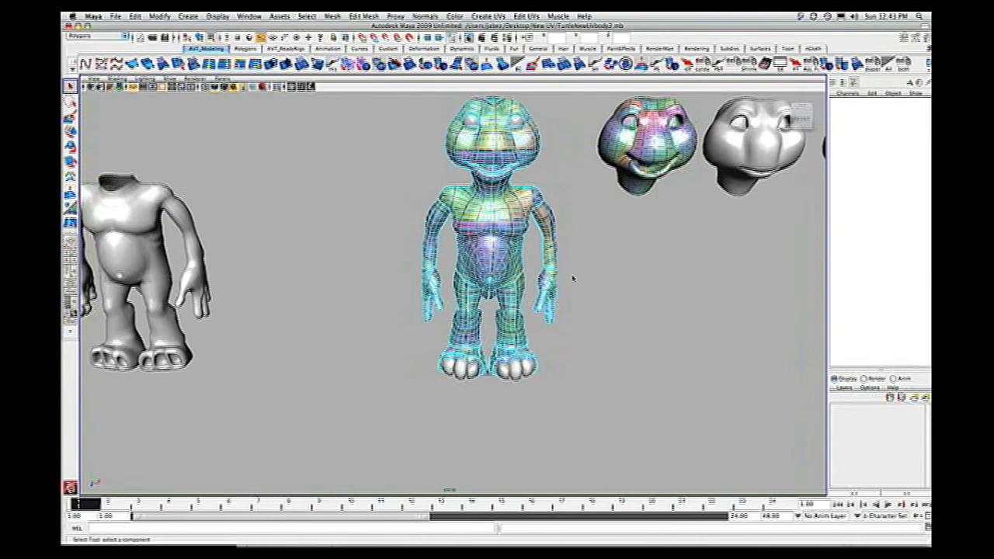
alt+middle_drag(572, 277, 566, 317)
alt+right_drag(565, 317, 609, 359)
alt+drag(606, 359, 600, 323)
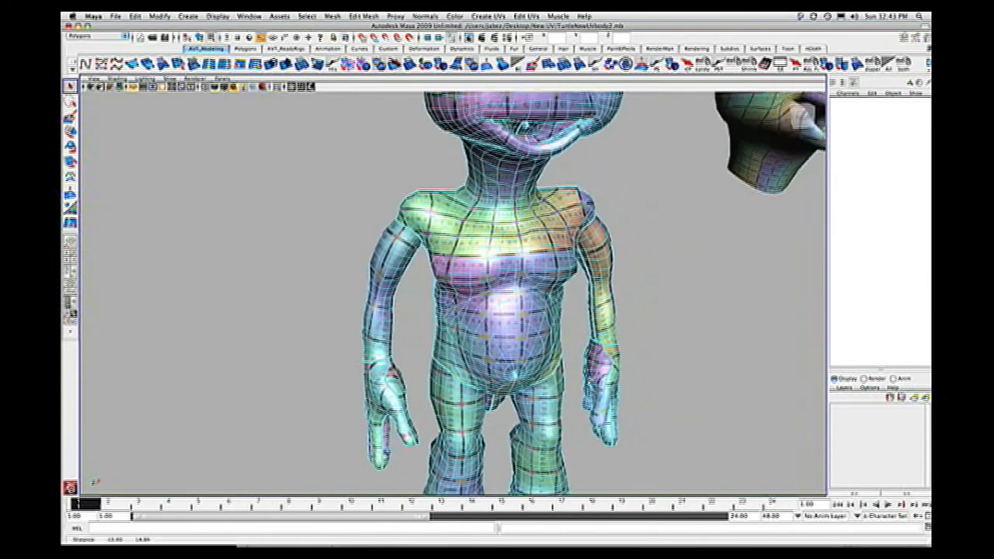
alt+middle_drag(599, 323, 570, 348)
alt+drag(570, 348, 543, 326)
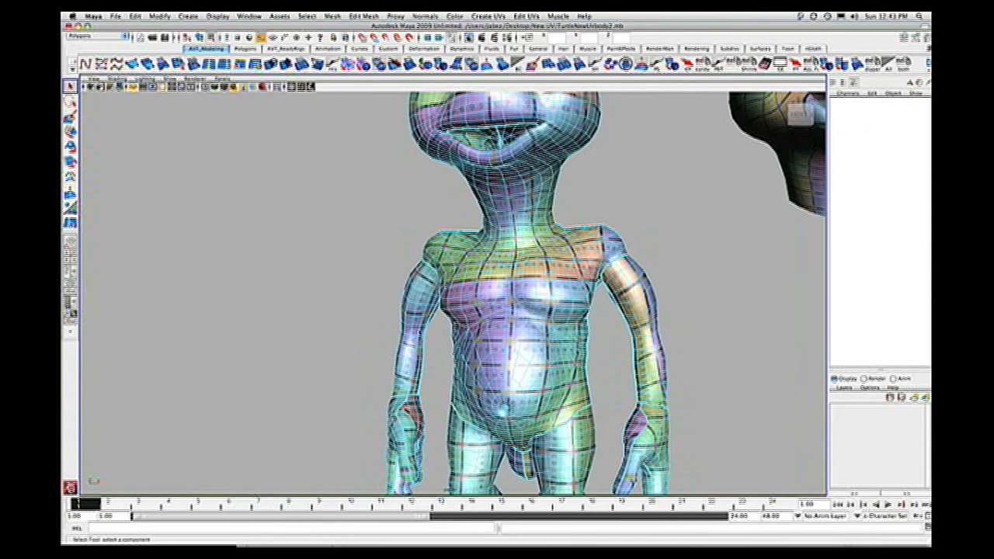
alt+drag(431, 375, 641, 340)
alt+right_drag(641, 340, 503, 271)
alt+drag(503, 271, 529, 269)
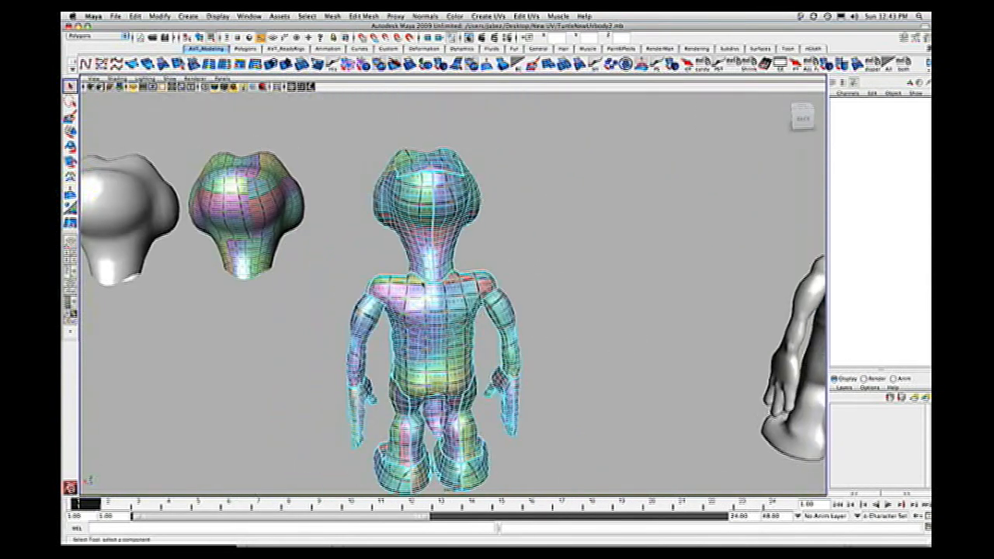
Examine the vertical seam down the back of the head and the UV border where the neck meets the shoulders.
alt+right_drag(456, 285, 504, 373)
alt+middle_drag(504, 372, 577, 441)
alt+right_drag(576, 441, 641, 484)
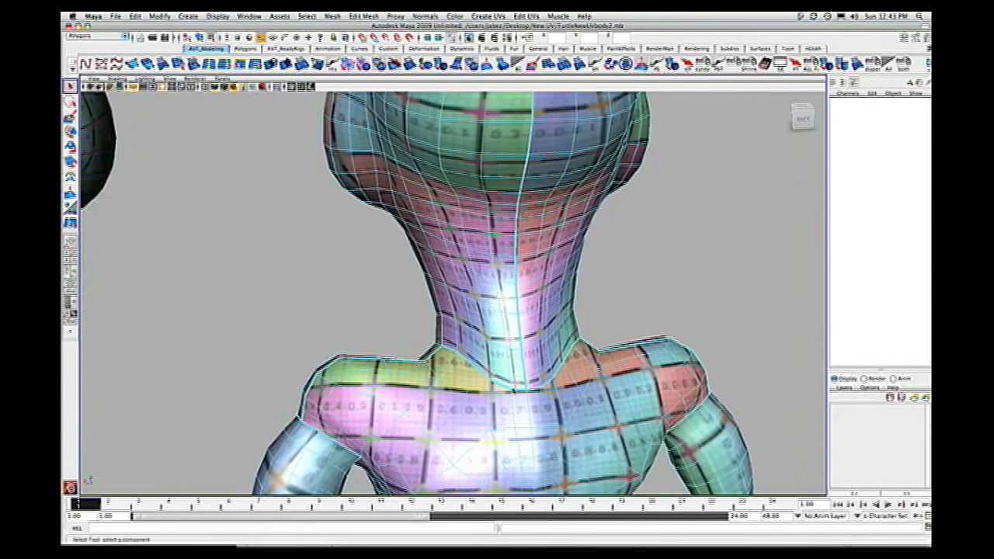
alt+right_drag(629, 329, 529, 181)
mouse_move(528, 182)
alt+mouse_down()
mouse_move(508, 186)
mouse_move(557, 178)
mouse_move(543, 182)
alt+mouse_up()
alt+right_drag(543, 182, 635, 308)
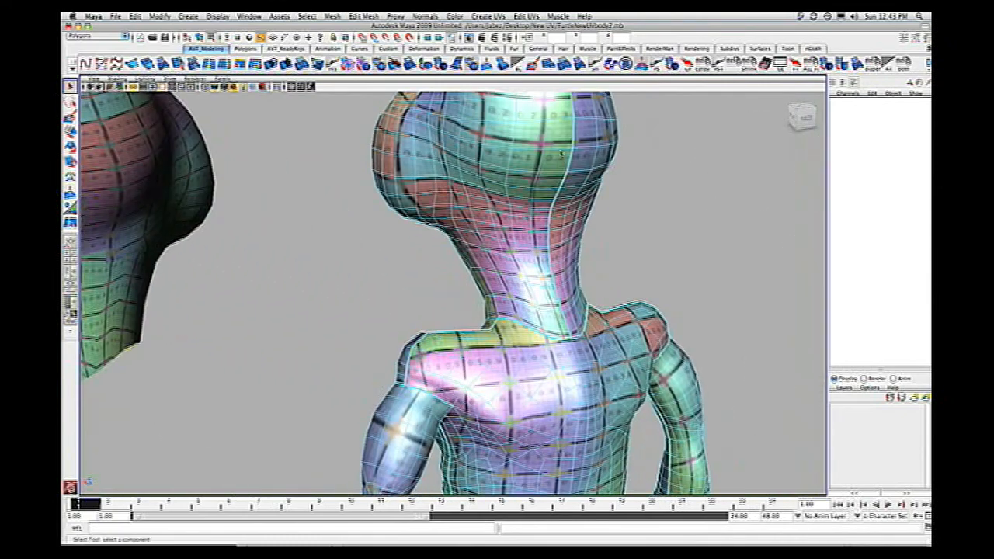
alt+right_drag(568, 143, 479, 188)
alt+drag(479, 188, 526, 304)
alt+right_drag(526, 304, 590, 299)
alt+drag(485, 272, 476, 242)
alt+right_drag(528, 310, 475, 309)
alt+middle_drag(475, 308, 475, 214)
alt+right_drag(528, 268, 481, 275)
alt+drag(482, 284, 509, 326)
alt+right_drag(509, 326, 611, 544)
Examine the checker texture on the full body from the front, including the neck, chest, belly, arms and legs.
alt+drag(536, 303, 466, 299)
alt+right_drag(466, 299, 446, 291)
alt+drag(446, 291, 400, 272)
alt+right_drag(399, 272, 373, 260)
alt+drag(373, 260, 437, 216)
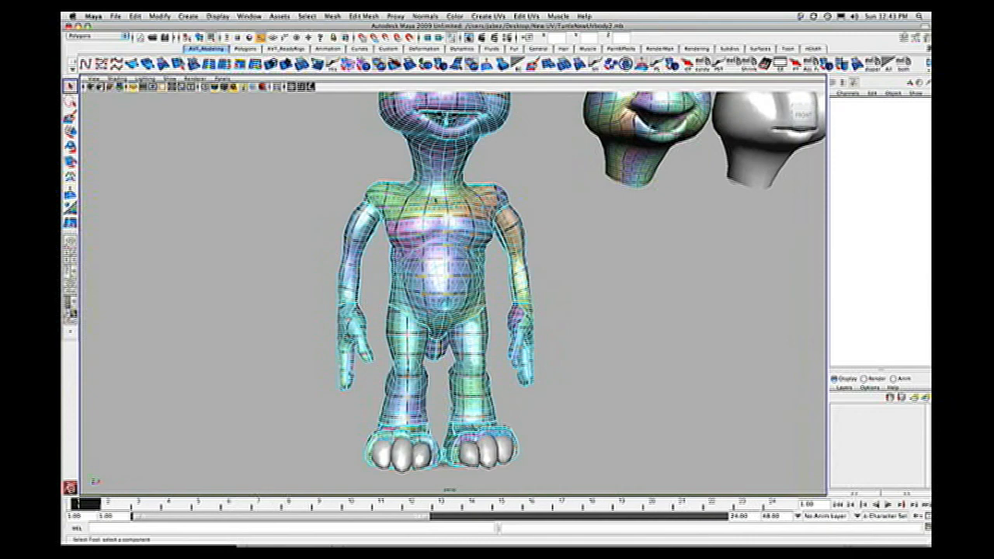
alt+drag(454, 262, 474, 287)
alt+right_drag(473, 288, 574, 409)
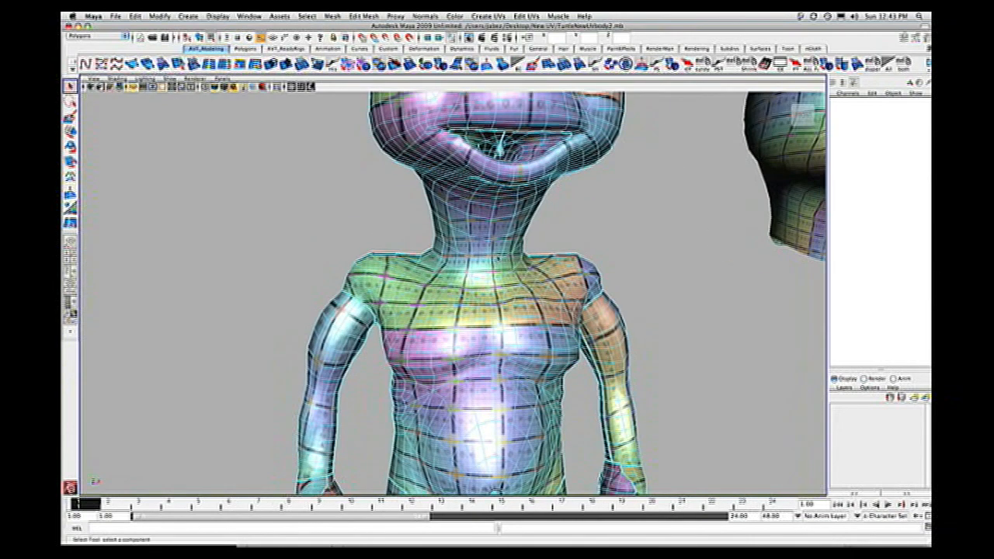
alt+right_drag(506, 309, 454, 271)
alt+drag(454, 271, 201, 258)
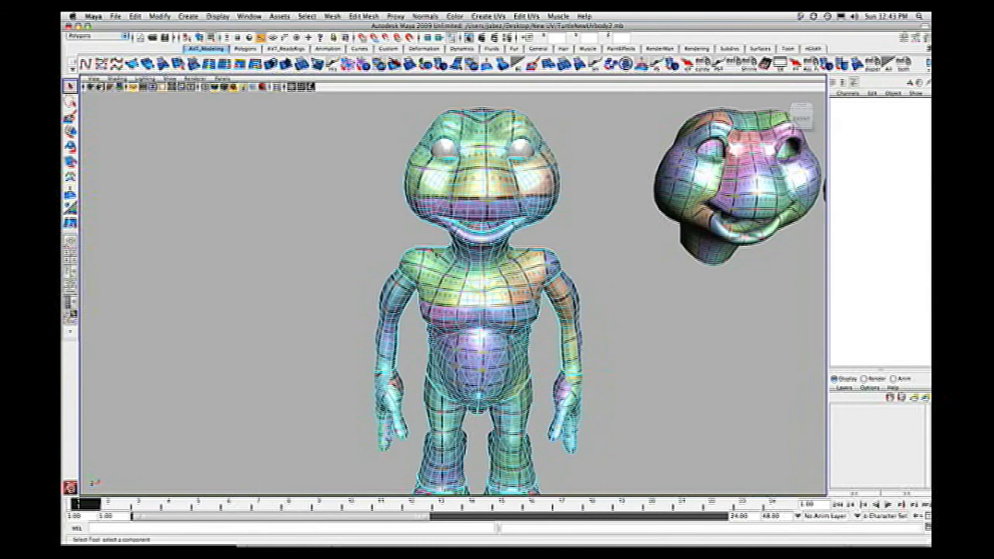
alt+drag(451, 233, 462, 227)
alt+right_drag(462, 209, 516, 148)
alt+drag(514, 293, 520, 247)
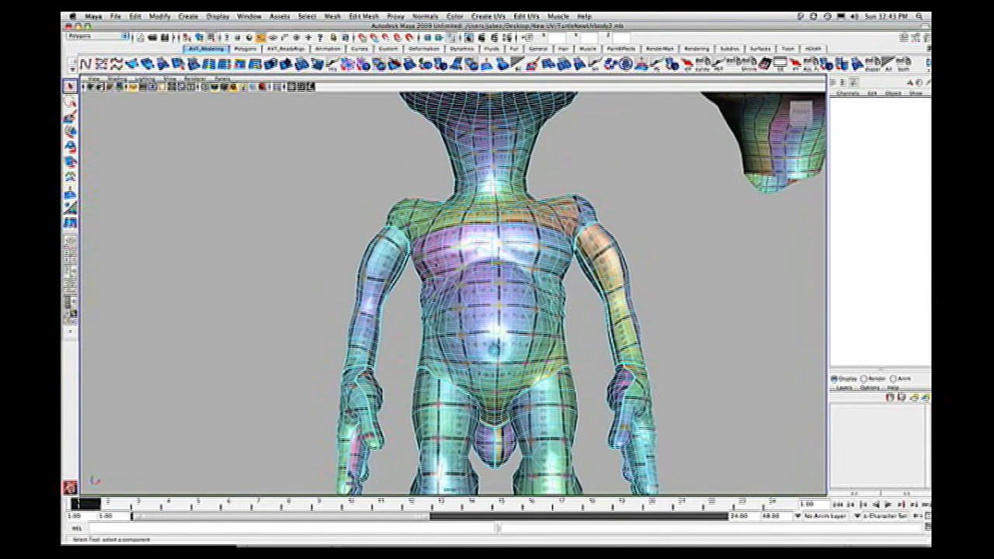
alt+right_drag(467, 295, 423, 326)
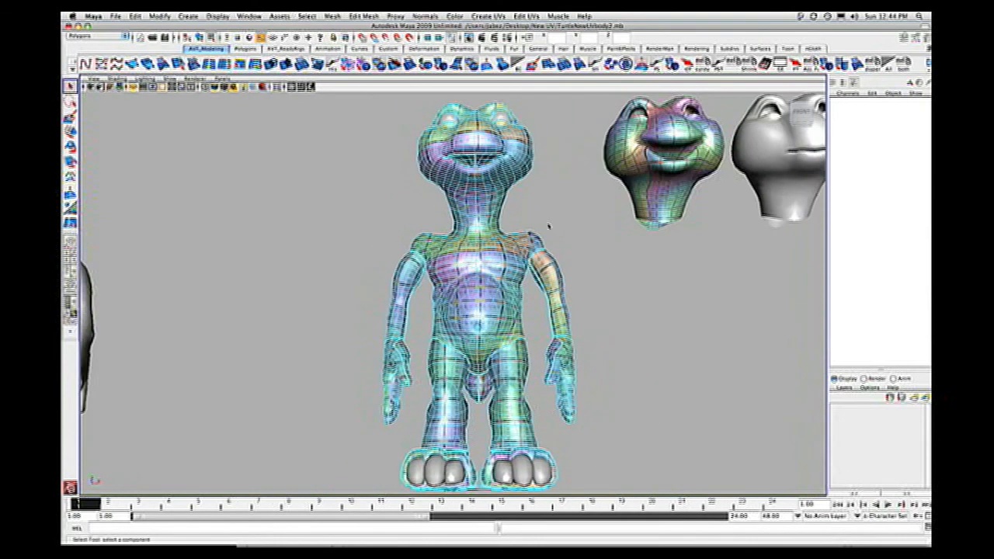
mouse_move(512, 221)
alt+mouse_down()
mouse_move(490, 253)
mouse_move(500, 214)
alt+mouse_up()
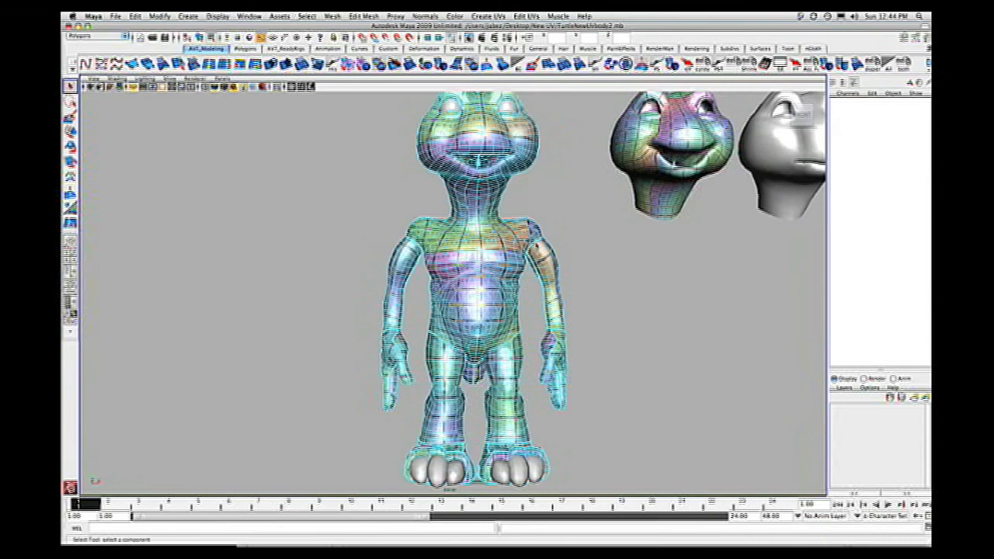
alt+right_drag(536, 250, 497, 258)
alt+drag(497, 258, 500, 231)
alt+right_drag(500, 231, 559, 237)
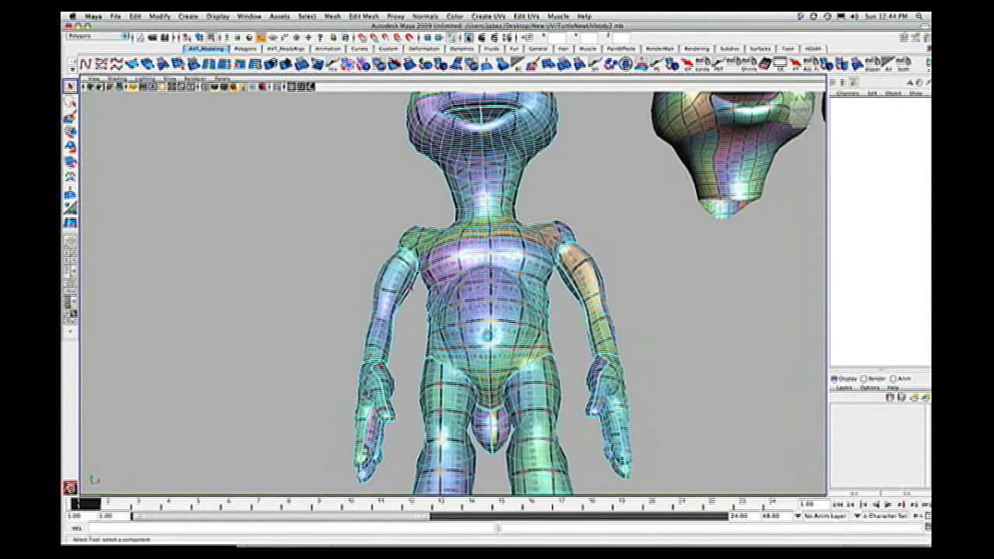
Examine the UV borders around the tail, lower back, legs and hands from behind.
alt+drag(405, 337, 504, 312)
alt+right_drag(504, 312, 393, 291)
alt+drag(392, 291, 525, 295)
alt+right_drag(526, 295, 535, 412)
alt+drag(536, 412, 444, 357)
alt+right_drag(449, 489, 446, 270)
alt+right_drag(452, 318, 491, 492)
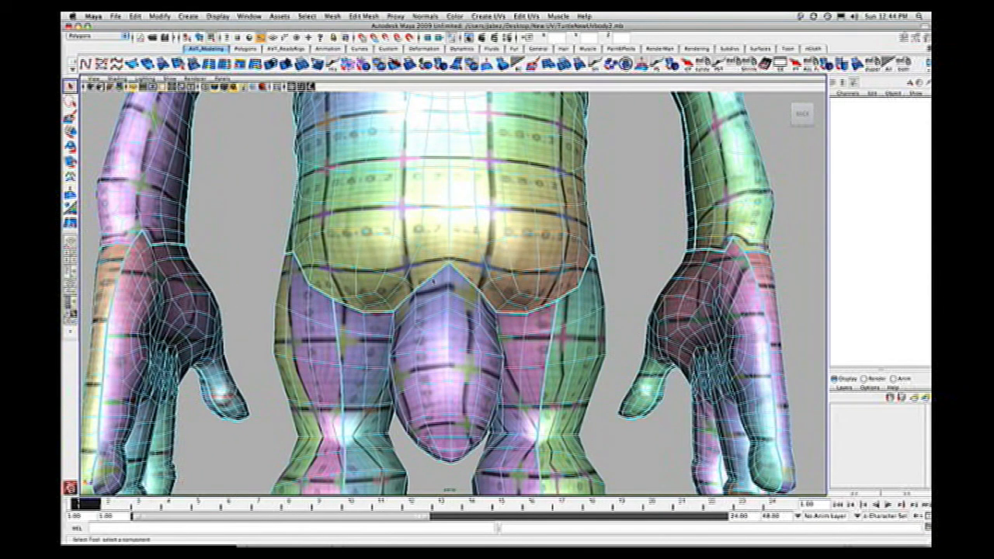
alt+right_drag(413, 298, 403, 225)
alt+drag(411, 271, 475, 247)
alt+drag(596, 266, 541, 245)
alt+right_drag(541, 246, 481, 204)
alt+drag(481, 203, 462, 264)
Return the turtle mesh to object selection and delete its construction history.
click(461, 253)
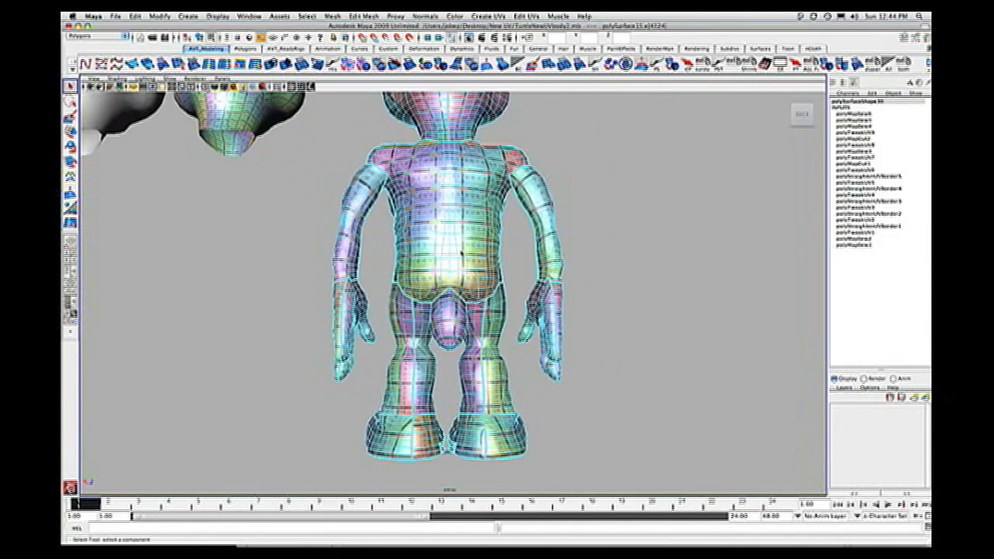
right_drag(467, 247, 472, 250)
alt+drag(473, 250, 468, 269)
alt+right_drag(468, 269, 411, 260)
alt+drag(411, 260, 488, 268)
alt+right_drag(488, 267, 543, 268)
alt+drag(543, 268, 699, 264)
alt+middle_drag(698, 264, 640, 278)
alt+drag(639, 278, 568, 241)
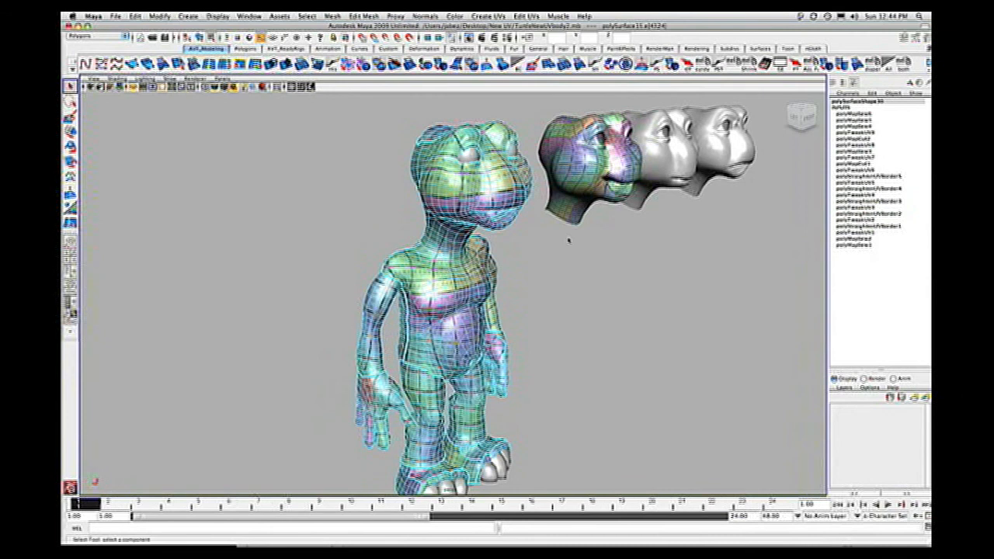
alt+right_drag(513, 226, 502, 198)
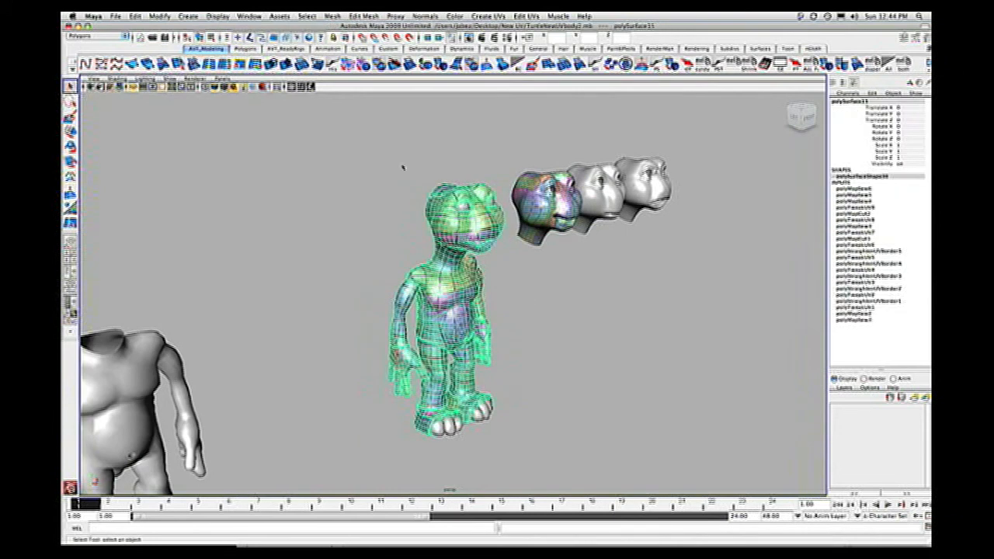
click(335, 63)
alt+right_drag(605, 253, 578, 226)
alt+drag(578, 227, 521, 233)
alt+right_drag(535, 252, 597, 320)
Look through the running and docked applications for another program to switch to.
key(super+Tab)
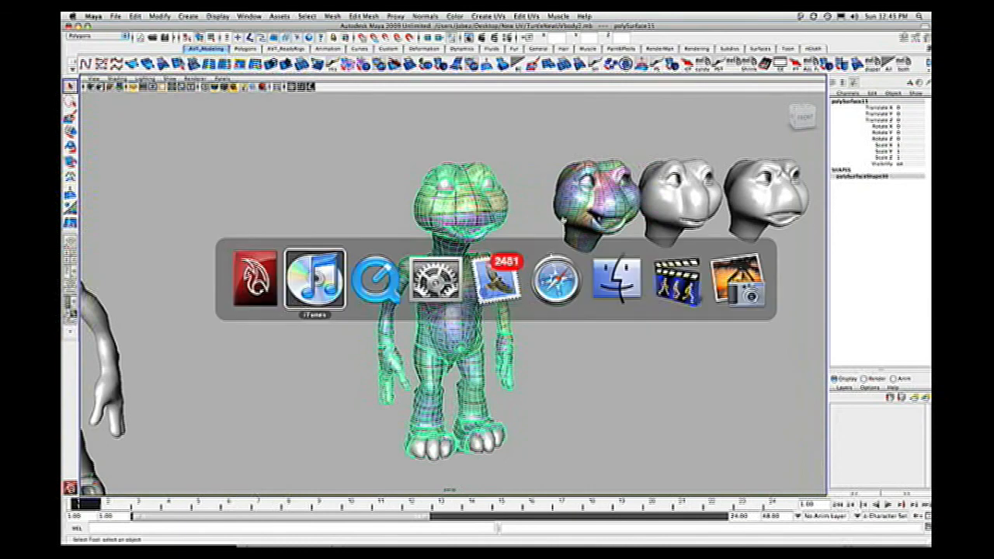
key(Escape)
mouse_move(439, 543)
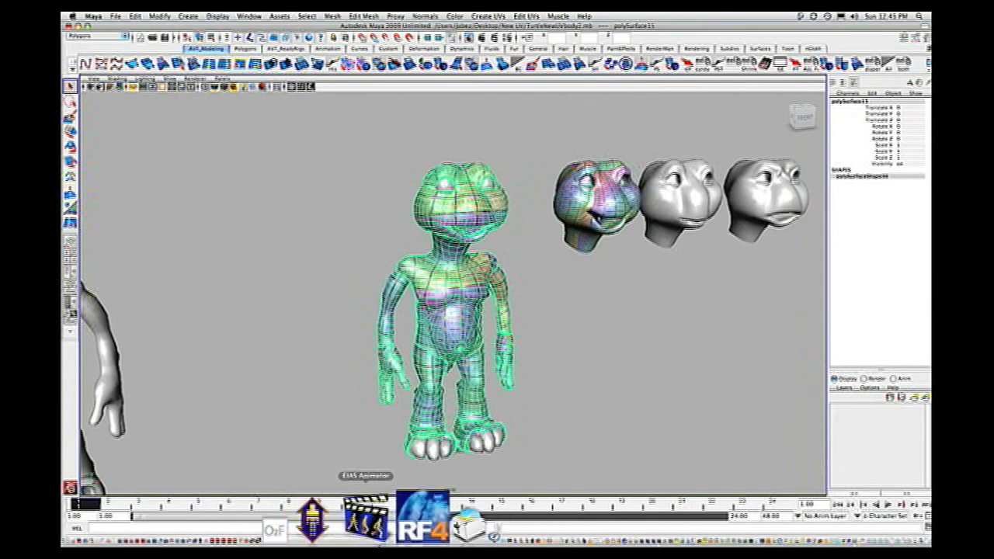